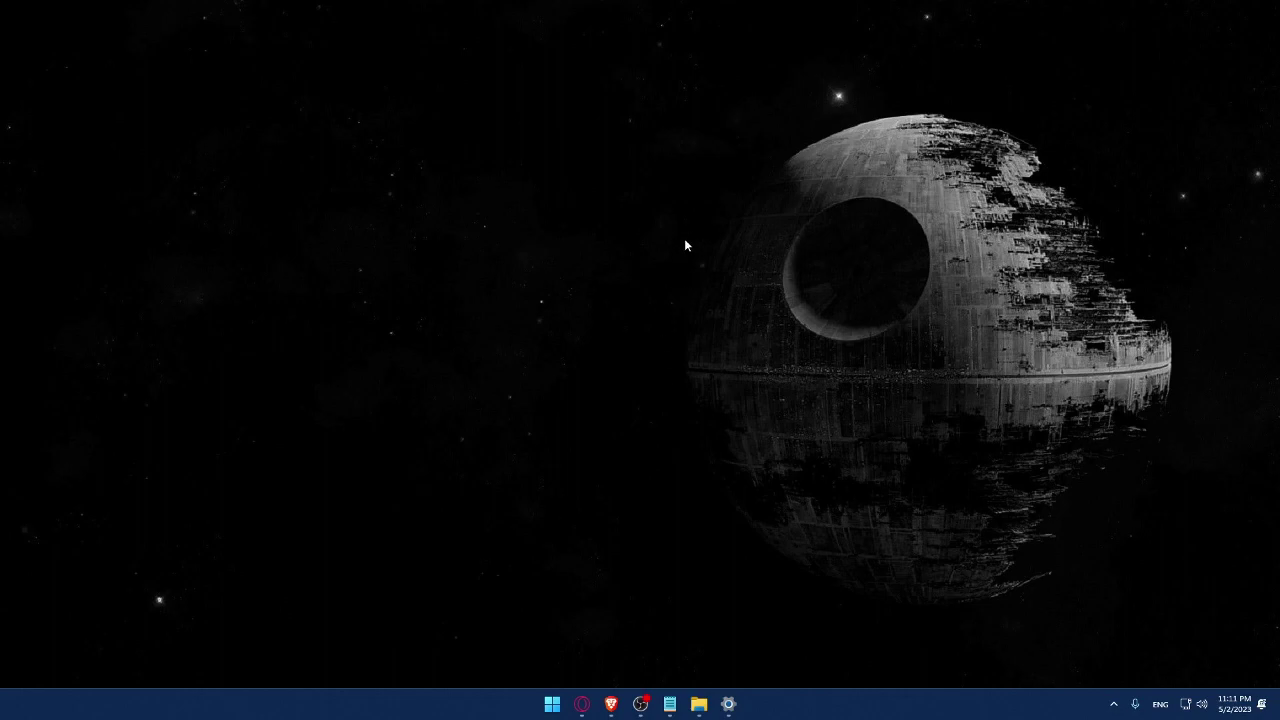
# Step: Launch Brave from the taskbar to get an empty new tab
pyautogui.click(611, 704)
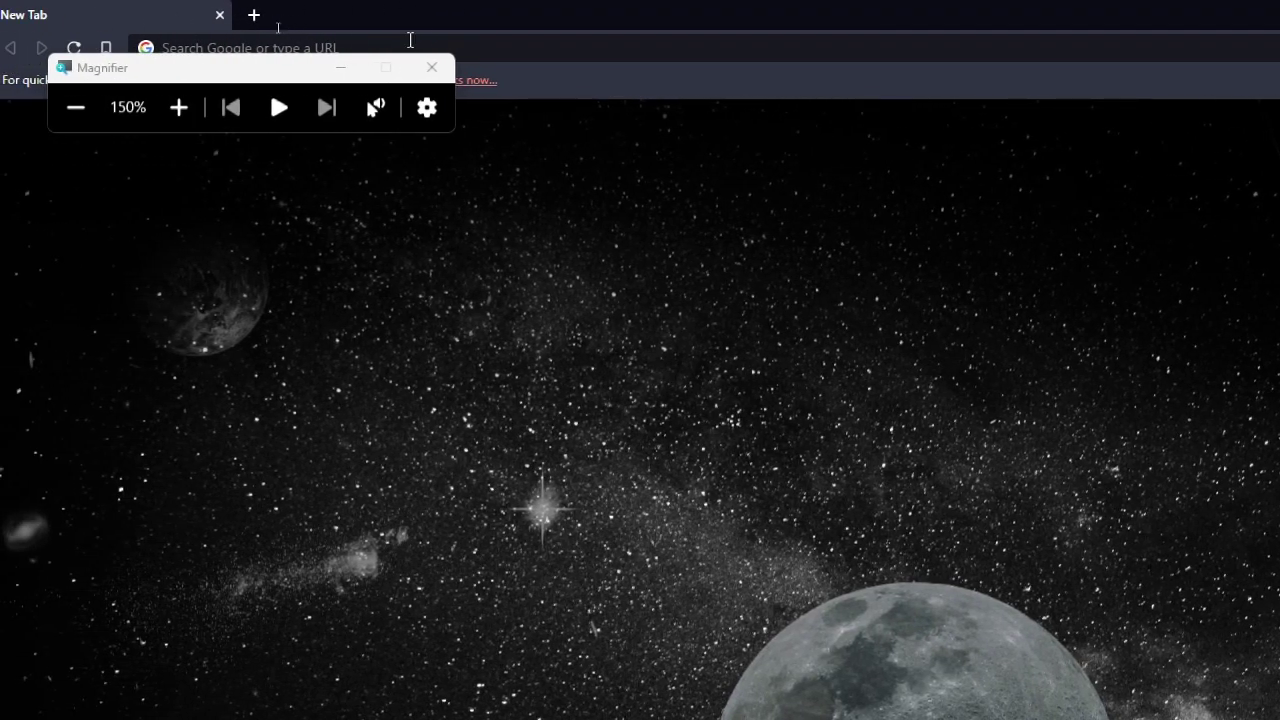
# Step: Load wix.com from Brave's address bar and turn off the Magnifier zoom
pyautogui.moveTo(246, 77); pyautogui.dragTo(168, 397)
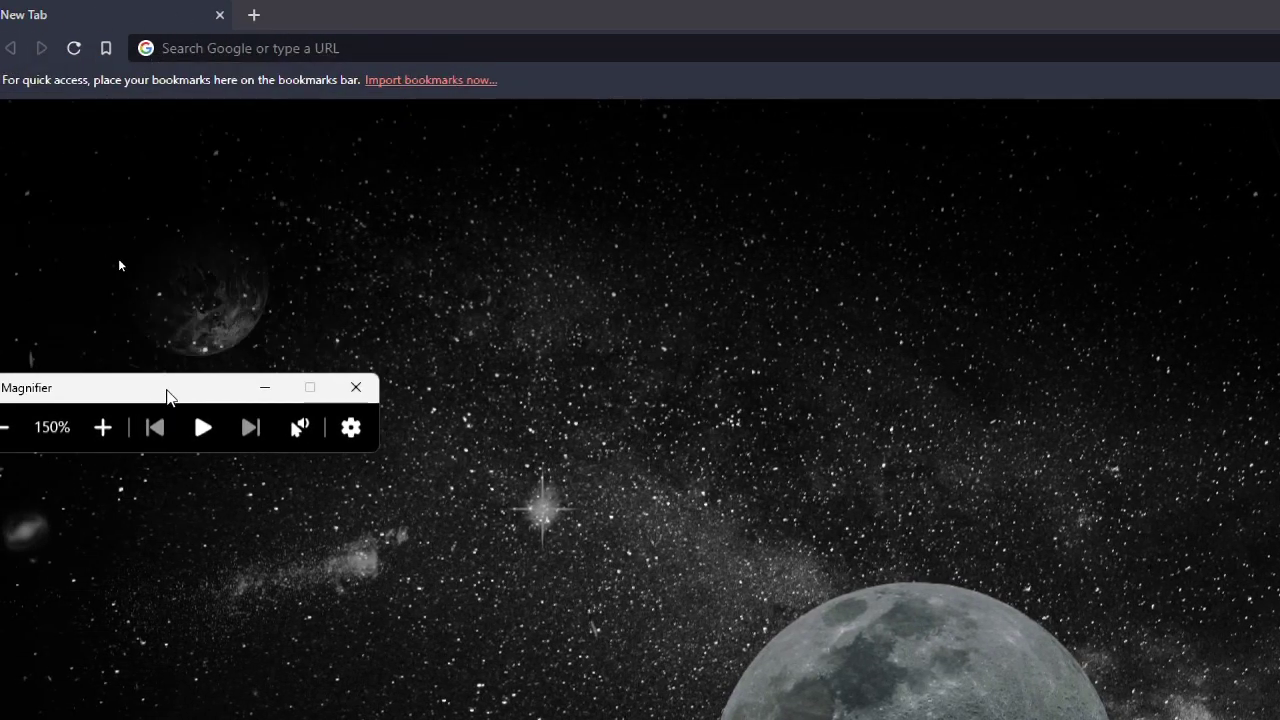
pyautogui.click(264, 50)
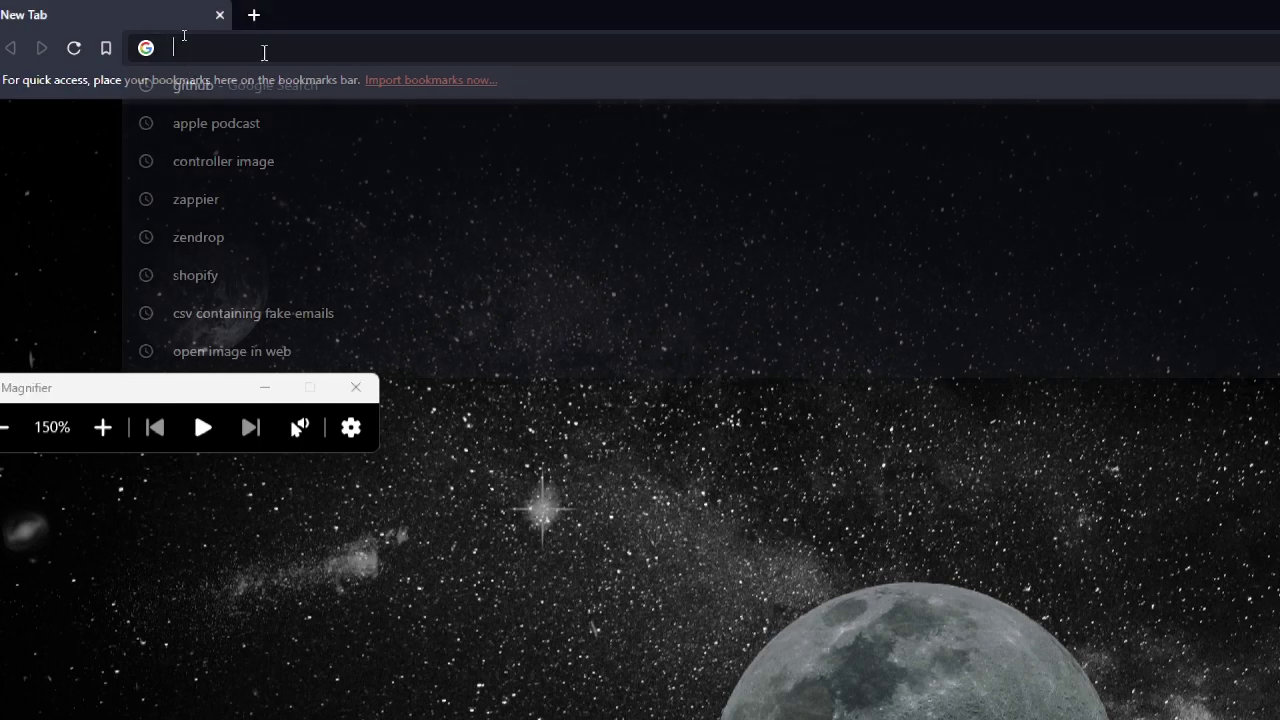
pyautogui.write('wix')
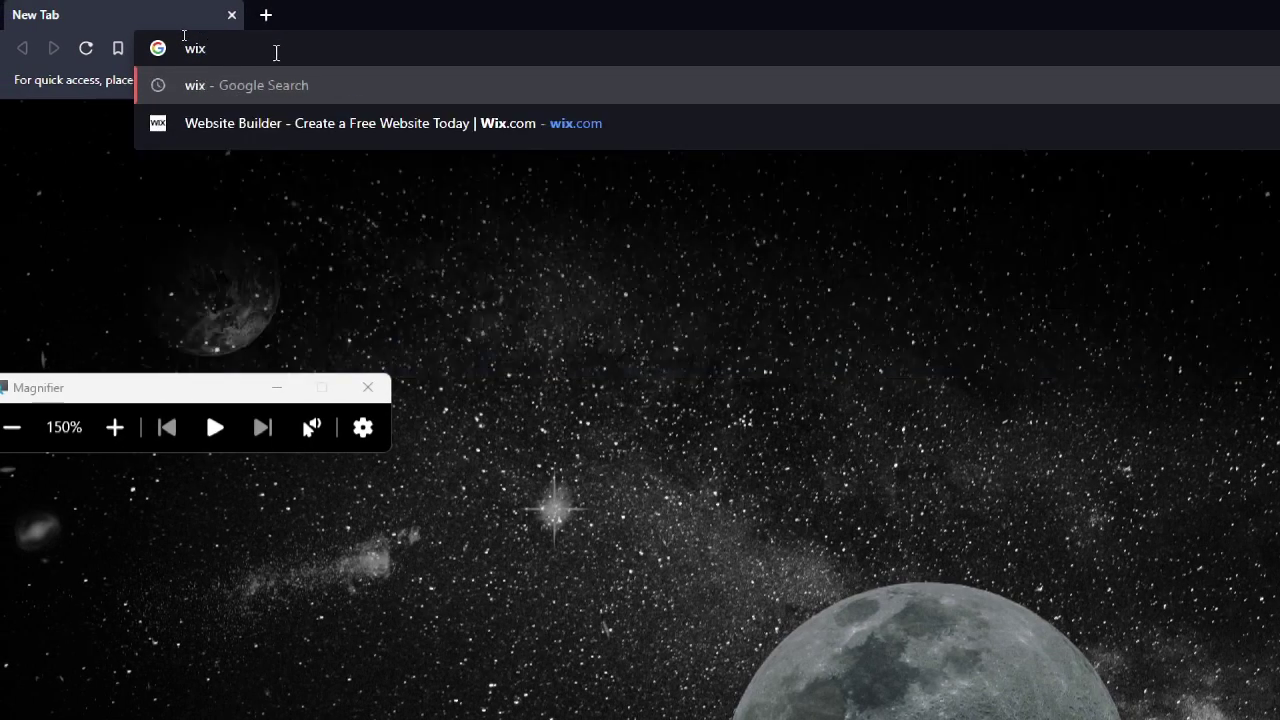
pyautogui.write('.com')
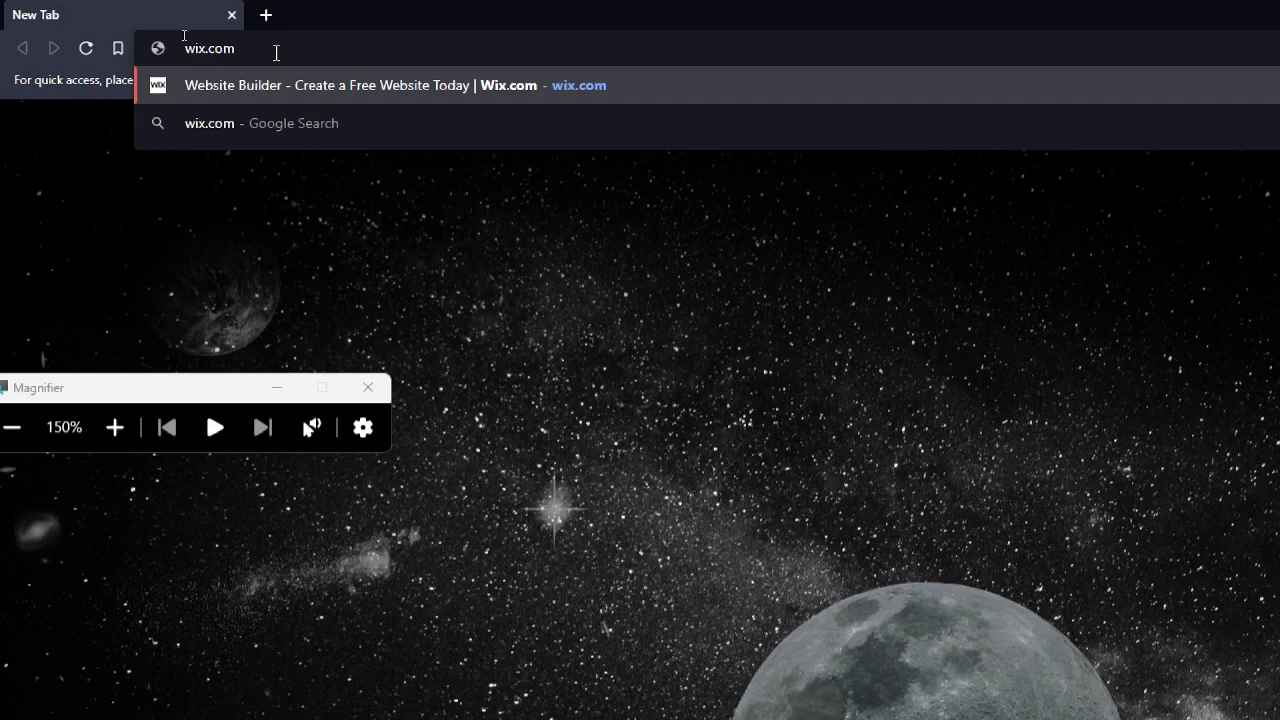
pyautogui.press('Return')
pyautogui.press('super+minus')
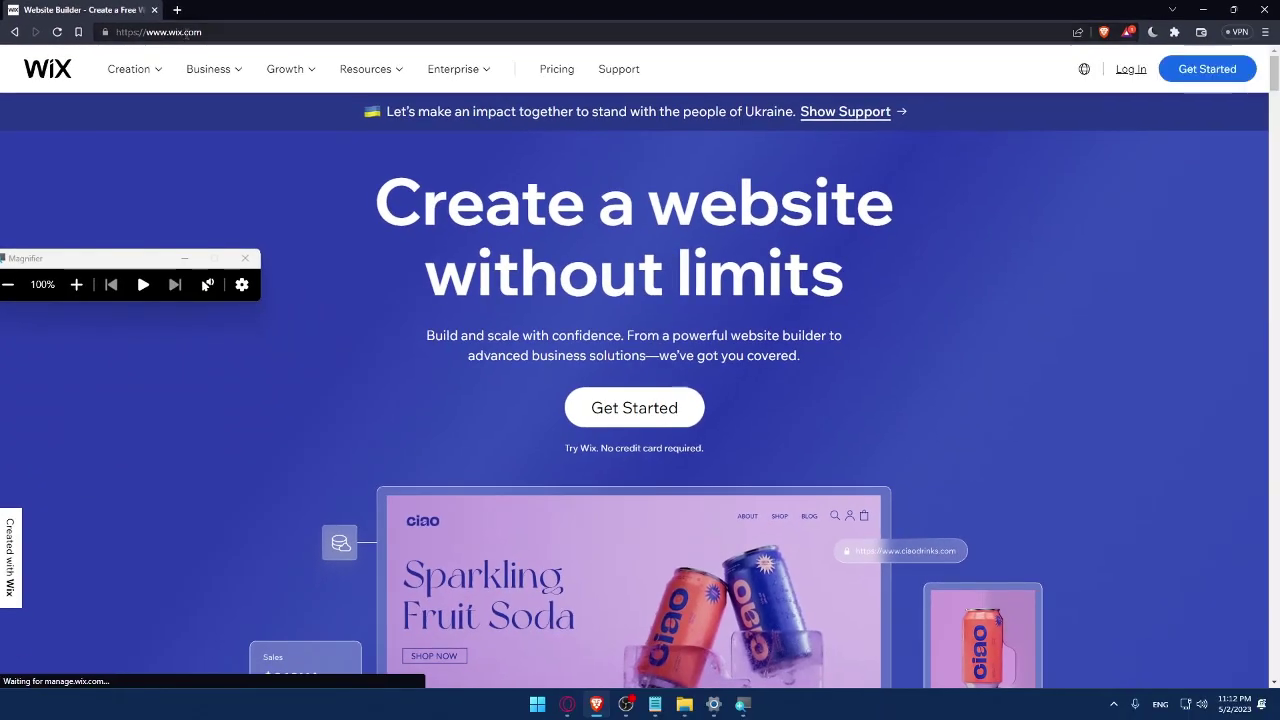
pyautogui.click(250, 258)
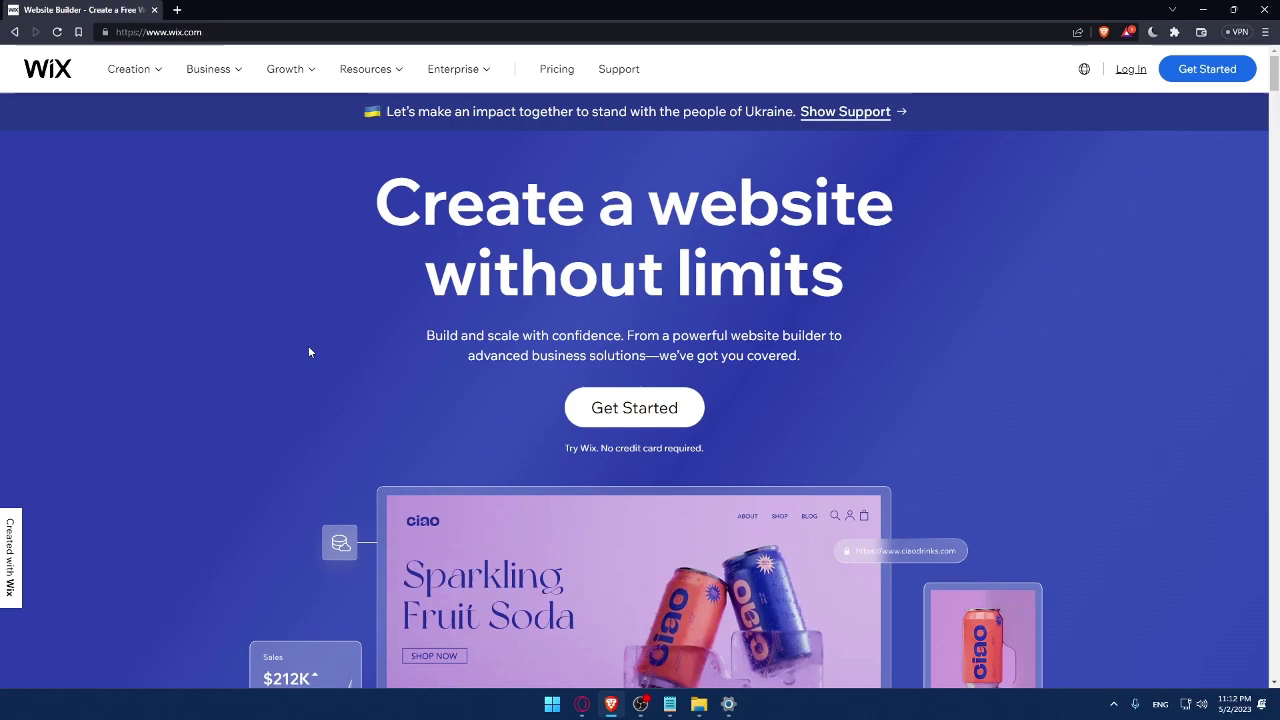
# Step: Open the Wix Log In page and focus its Email field
pyautogui.click(1131, 70)
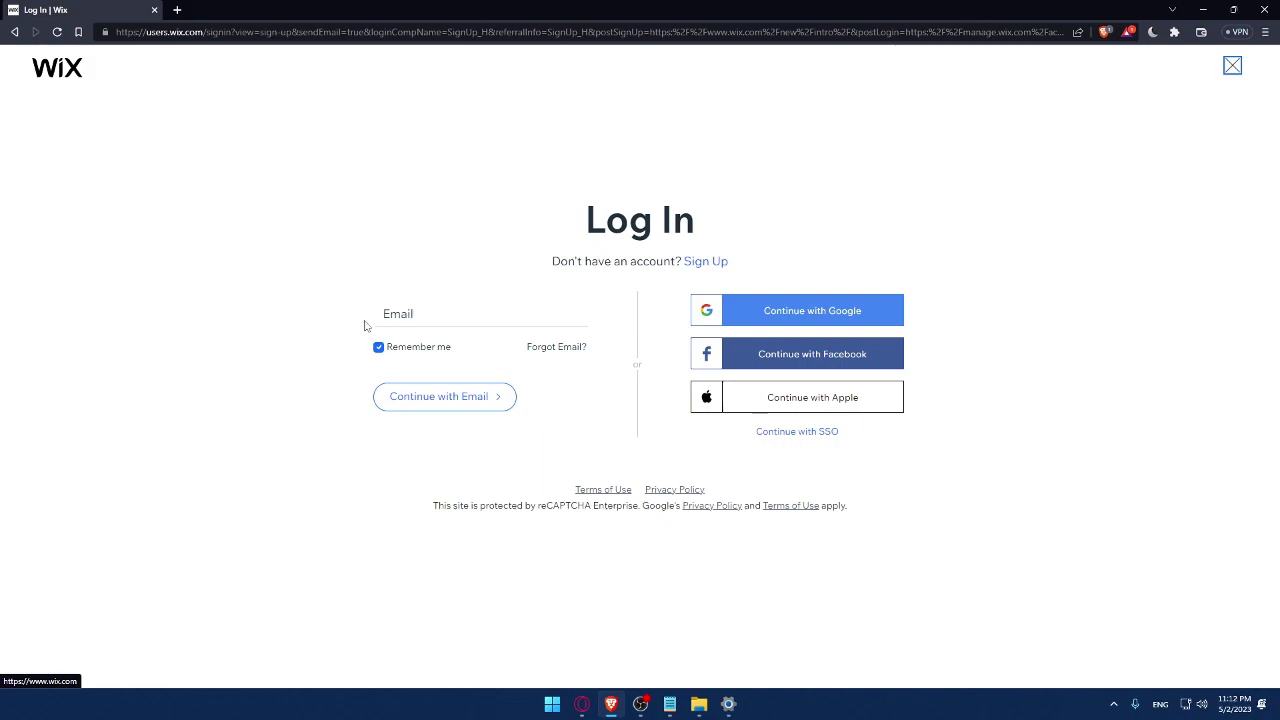
pyautogui.click(425, 314)
pyautogui.click(310, 290)
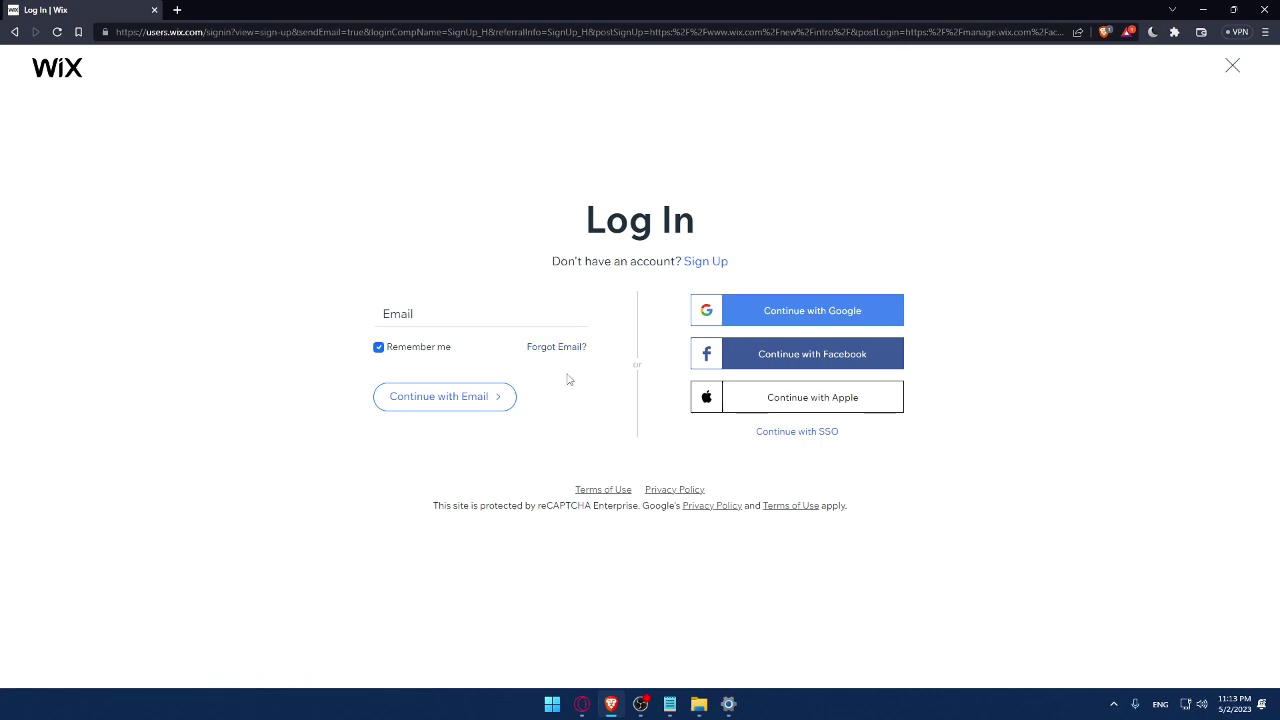
pyautogui.rightClick(610, 490)
pyautogui.click(662, 504)
pyautogui.rightClick(673, 489)
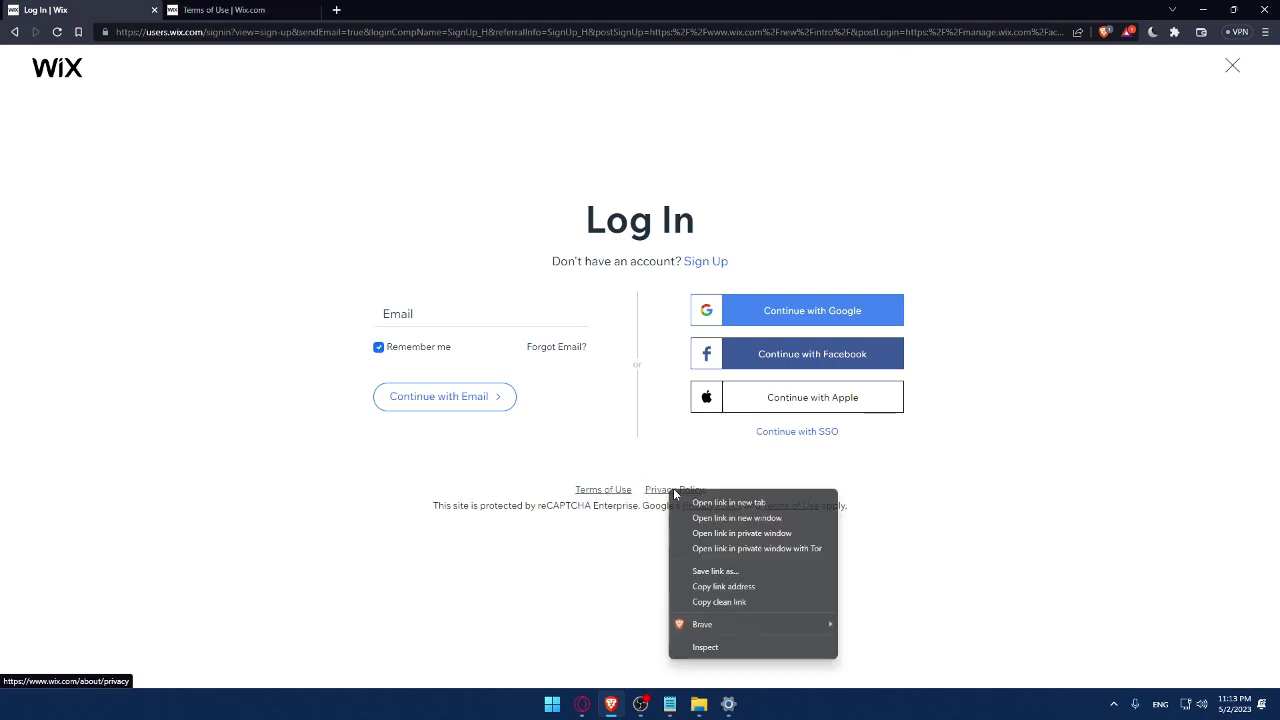
pyautogui.click(695, 504)
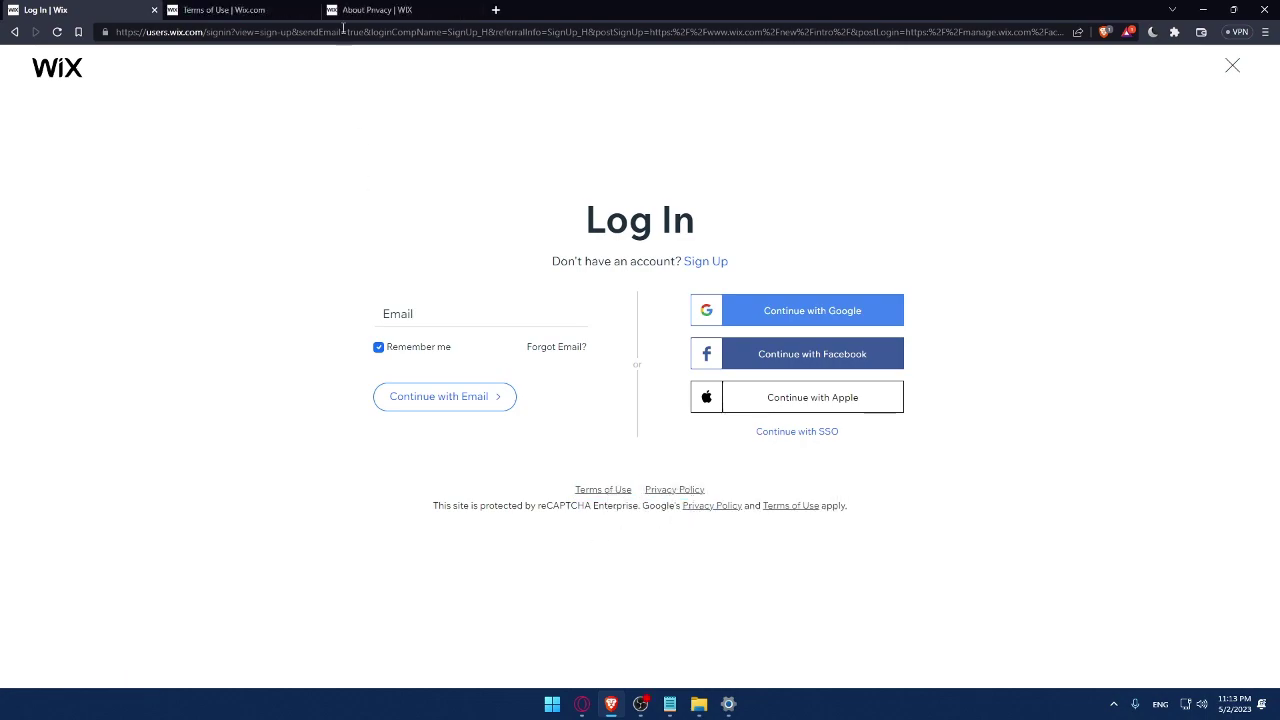
pyautogui.click(225, 10)
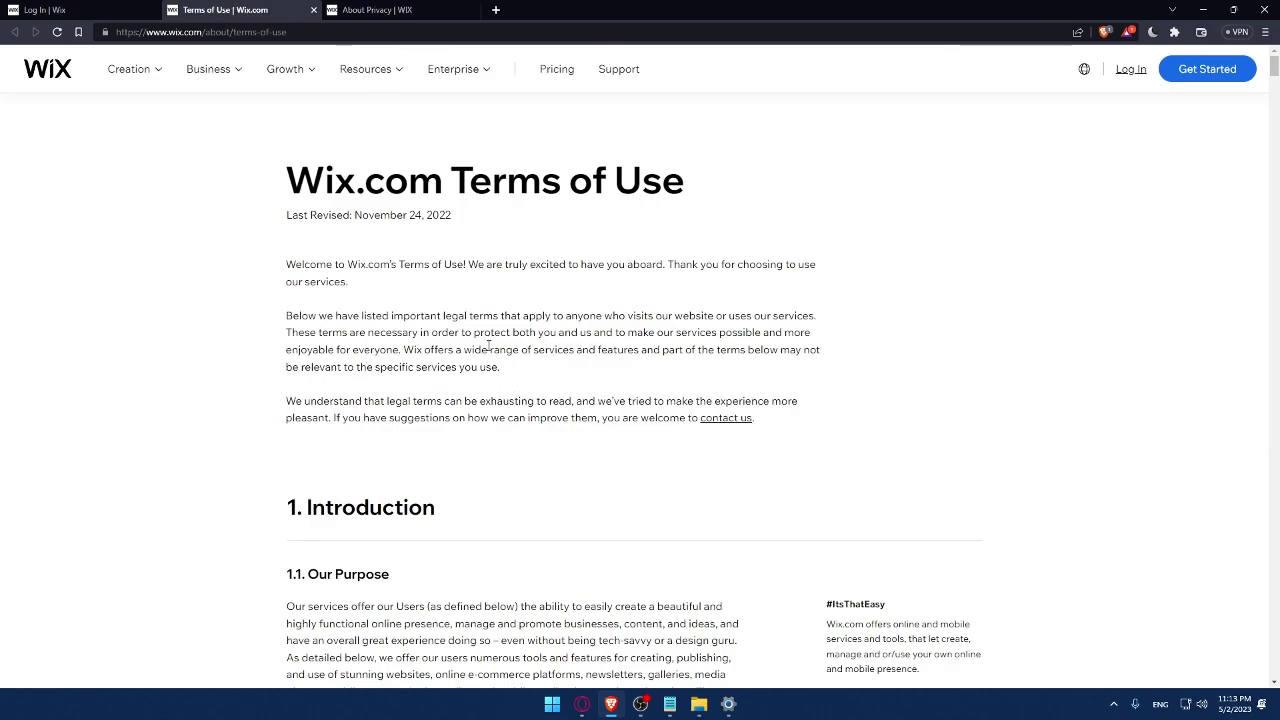
pyautogui.scroll(-20, 489, 345)
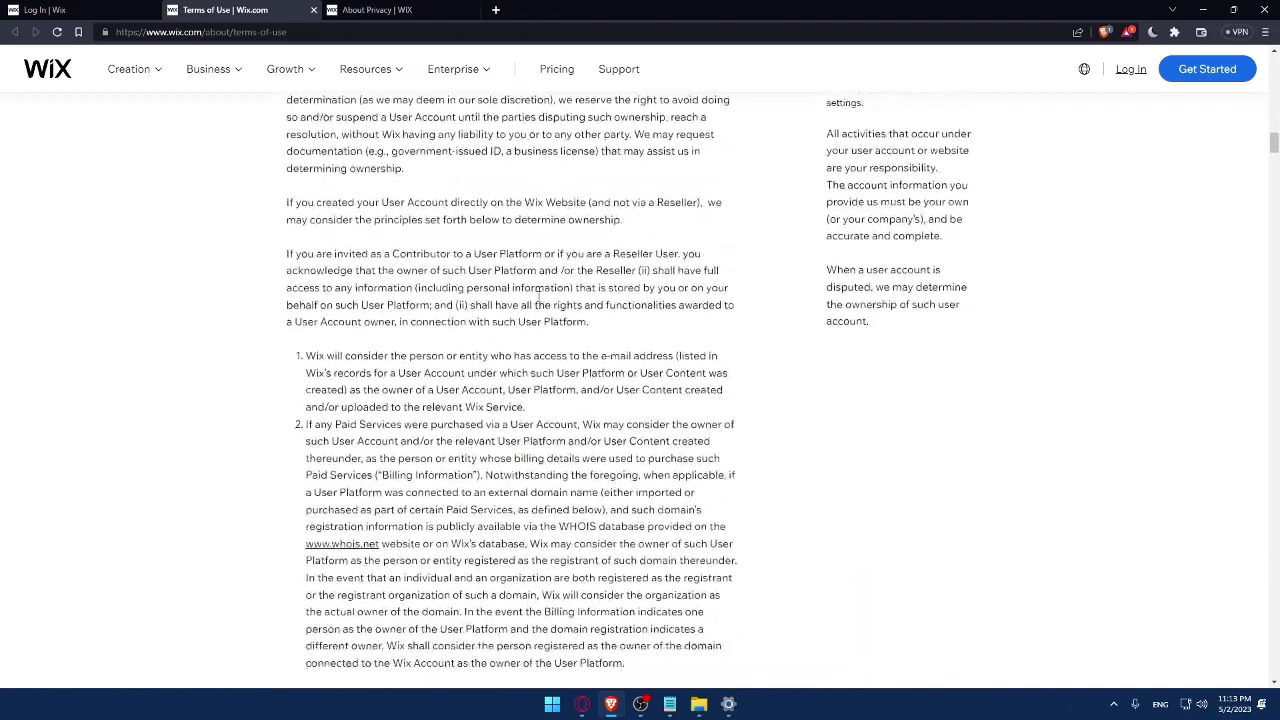
pyautogui.scroll(-20, 538, 296)
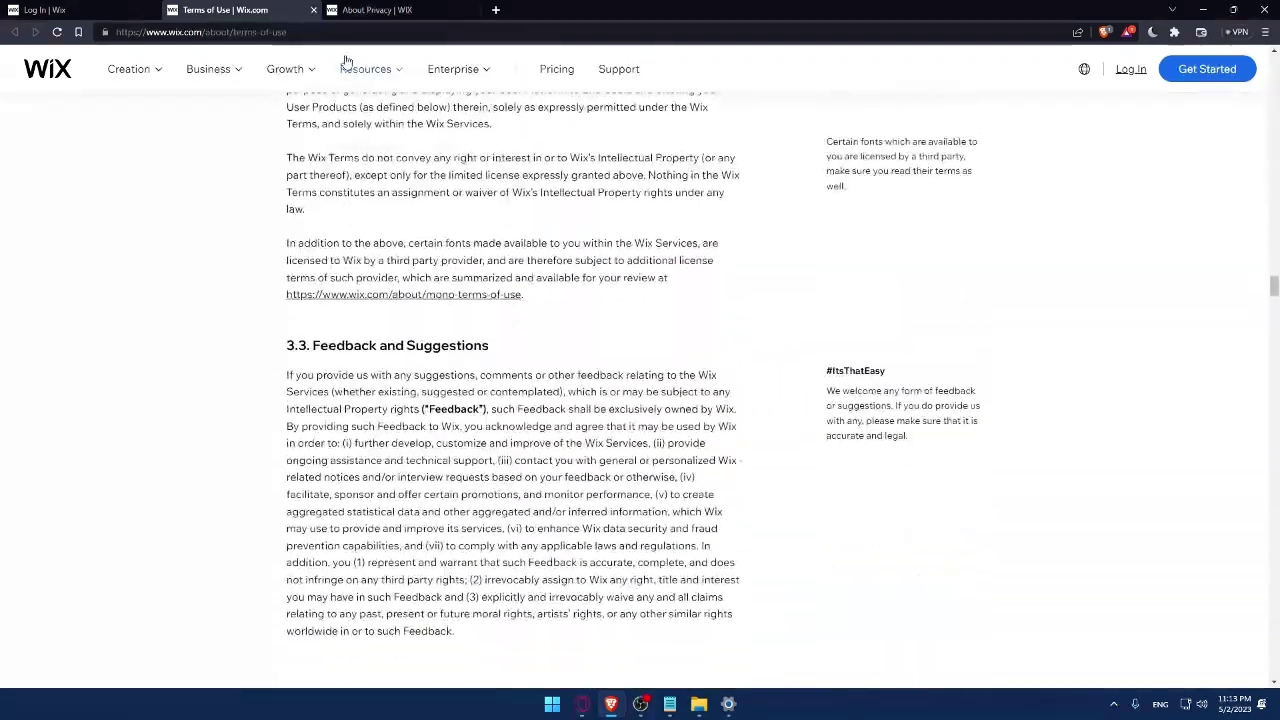
pyautogui.click(313, 10)
pyautogui.scroll(-10, 401, 224)
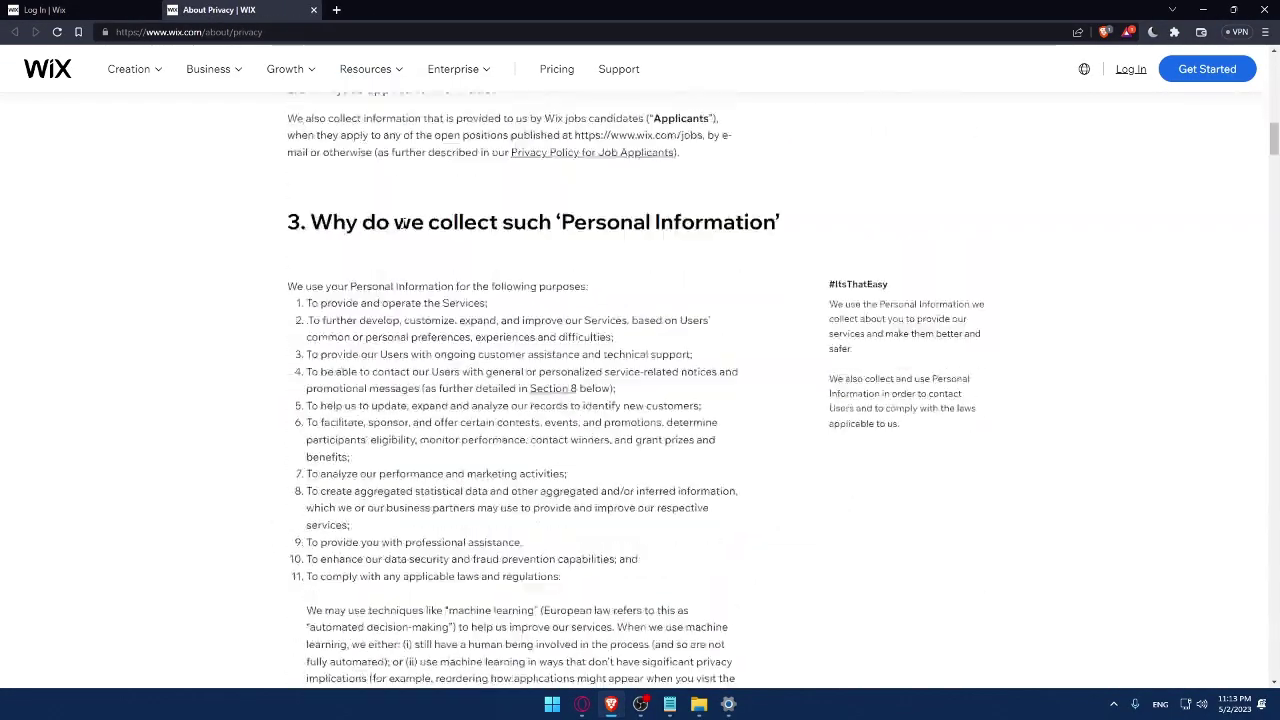
pyautogui.scroll(-15, 401, 224)
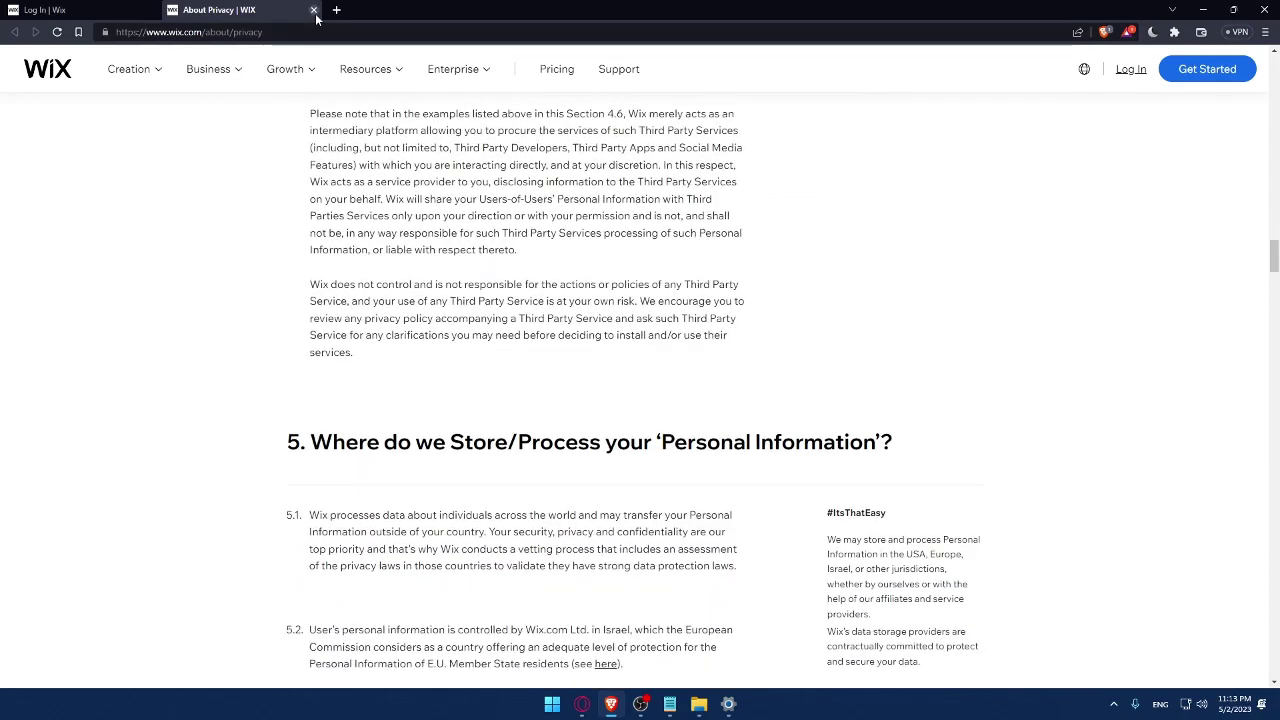
pyautogui.click(313, 10)
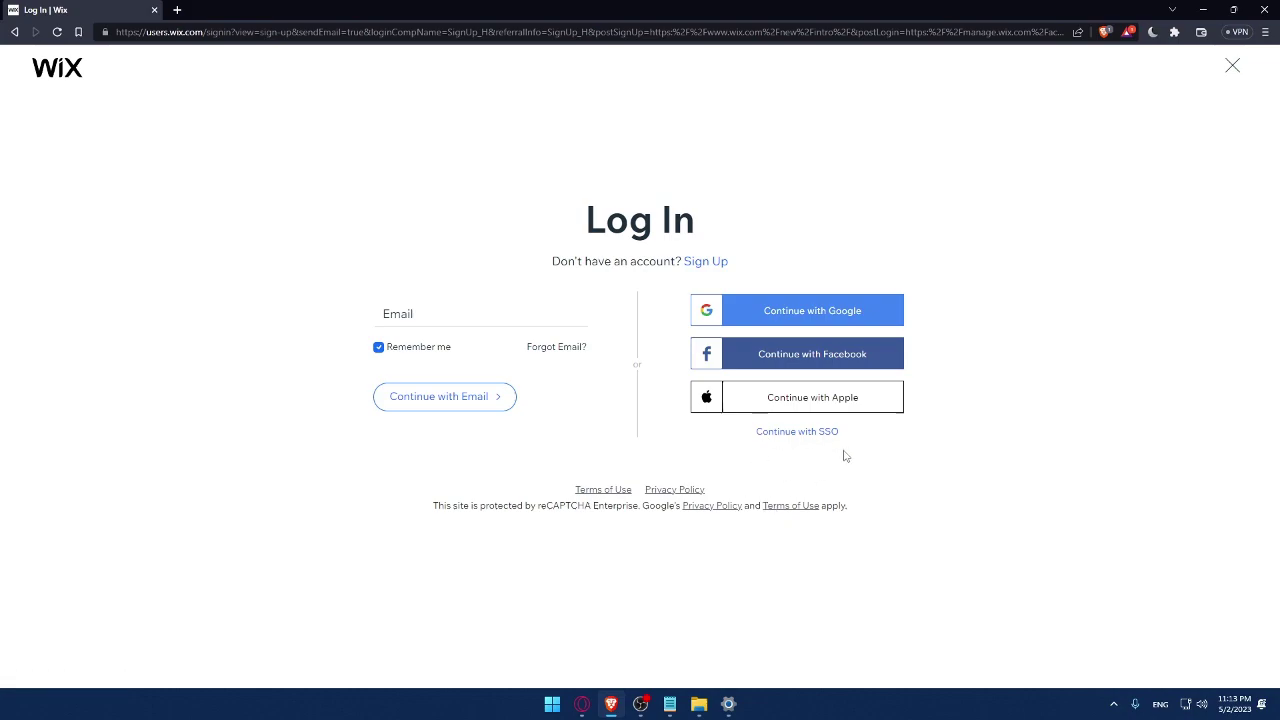
# Step: Switch to the Sign Up form and enter the account email in both email fields
pyautogui.click(706, 262)
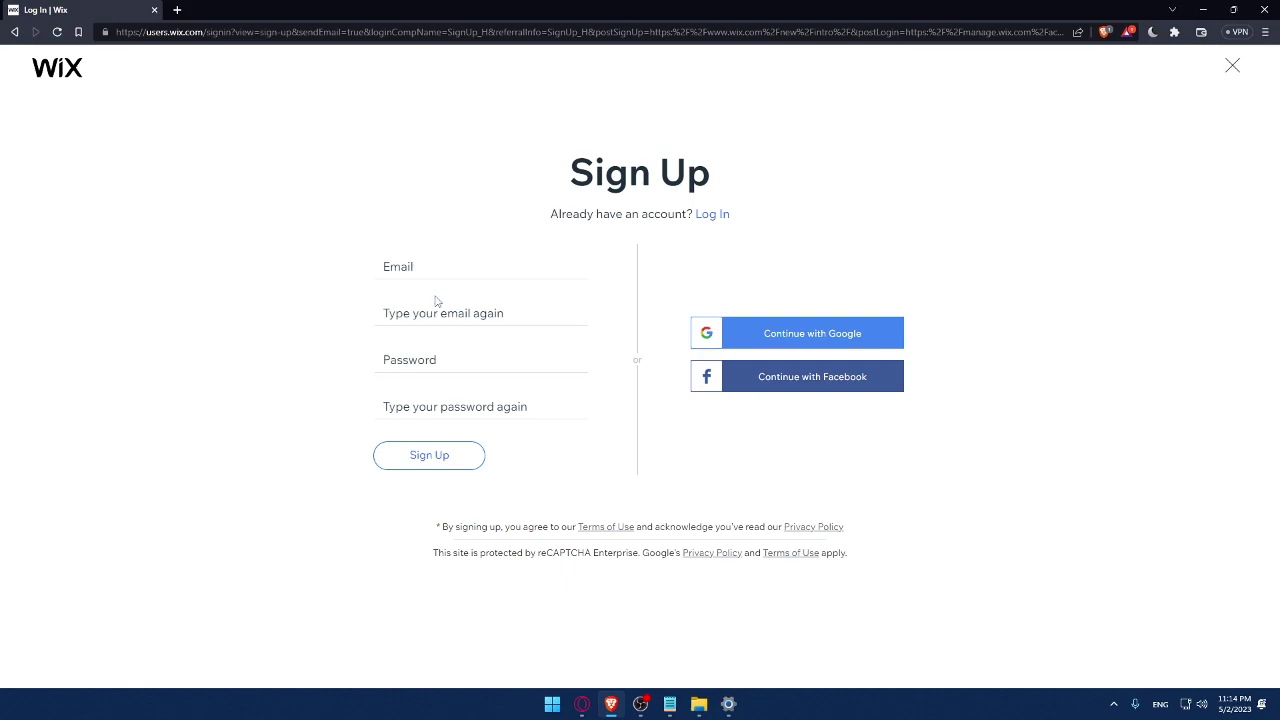
pyautogui.click(432, 272)
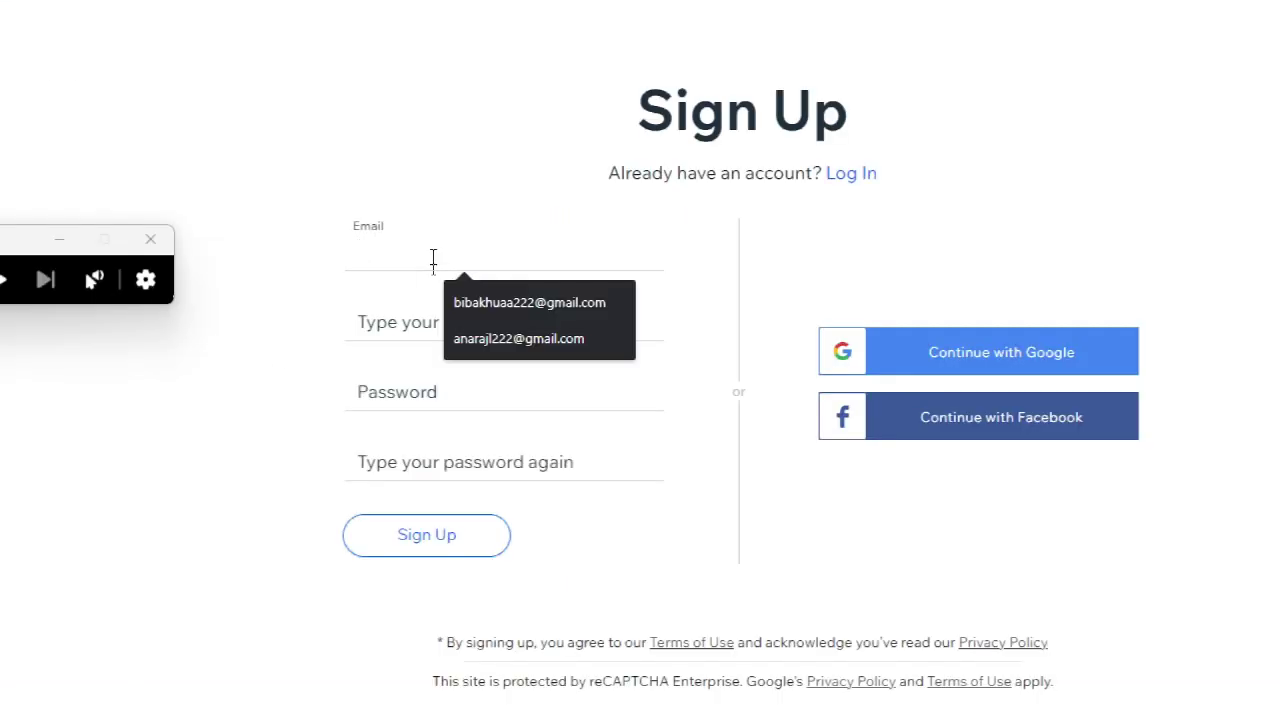
pyautogui.click(470, 302)
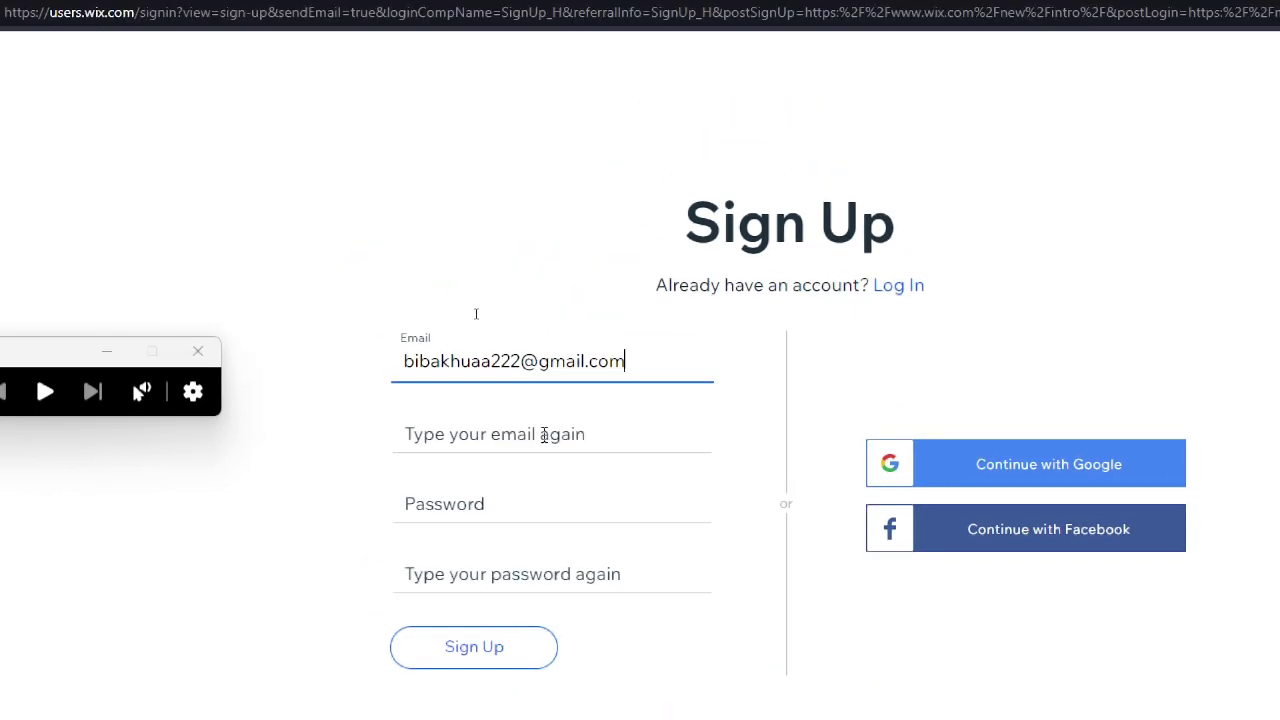
pyautogui.click(512, 324)
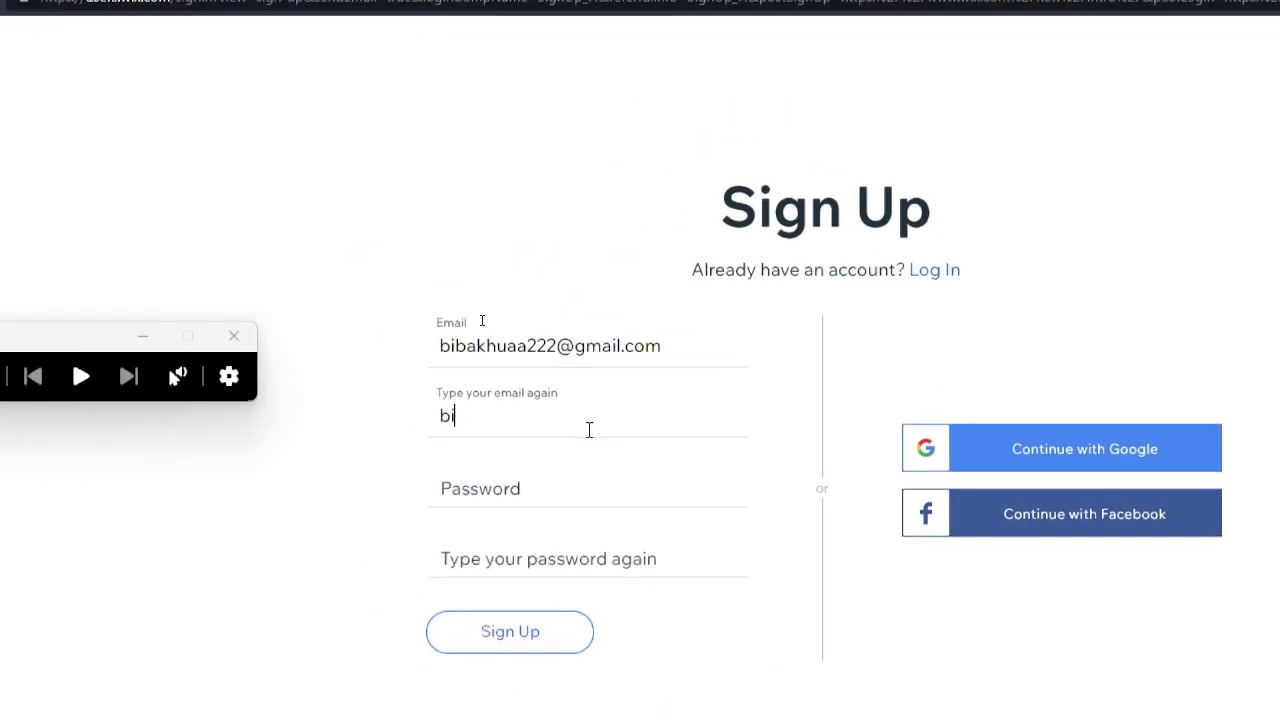
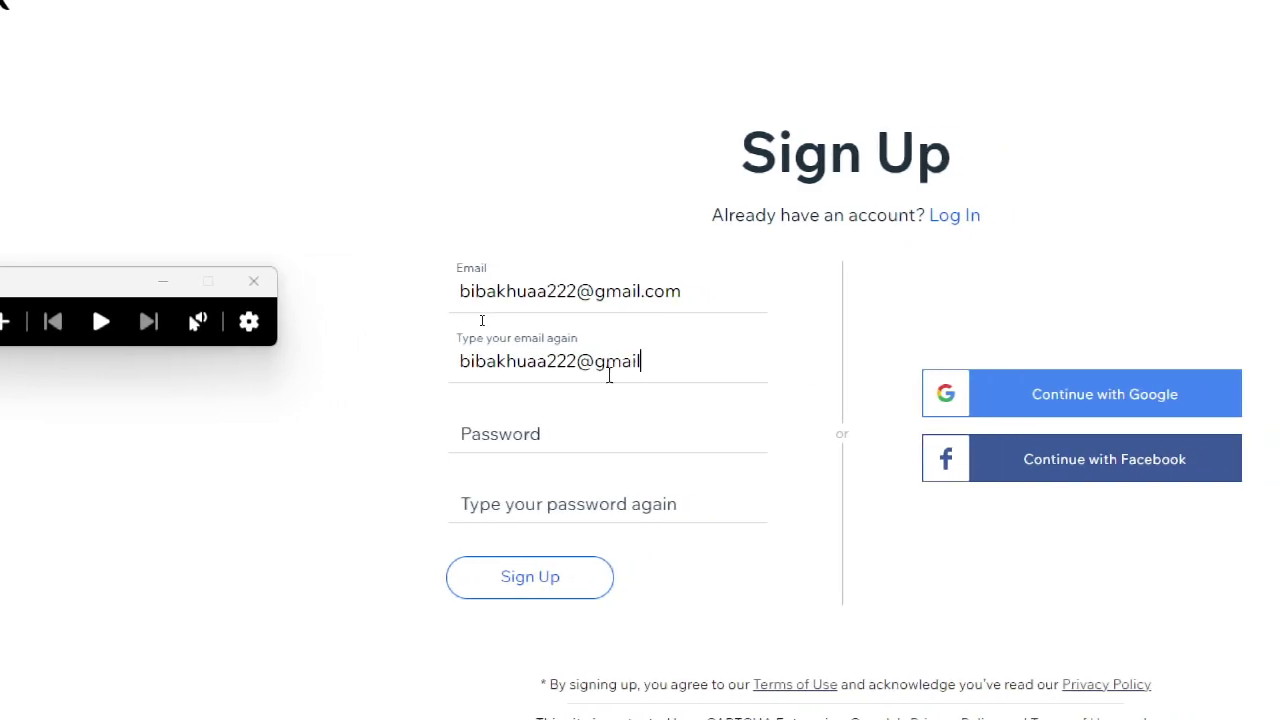
# Step: Enter the same account password in both password fields
pyautogui.click(586, 422)
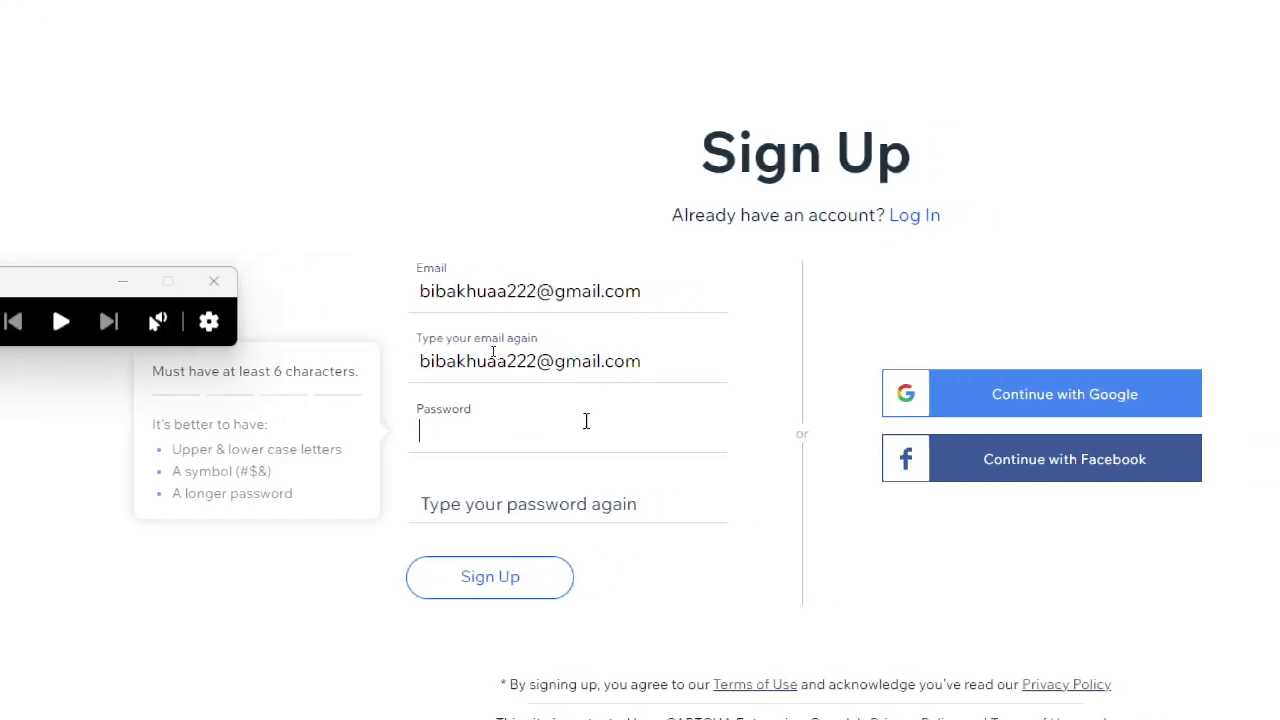
pyautogui.write('*******')
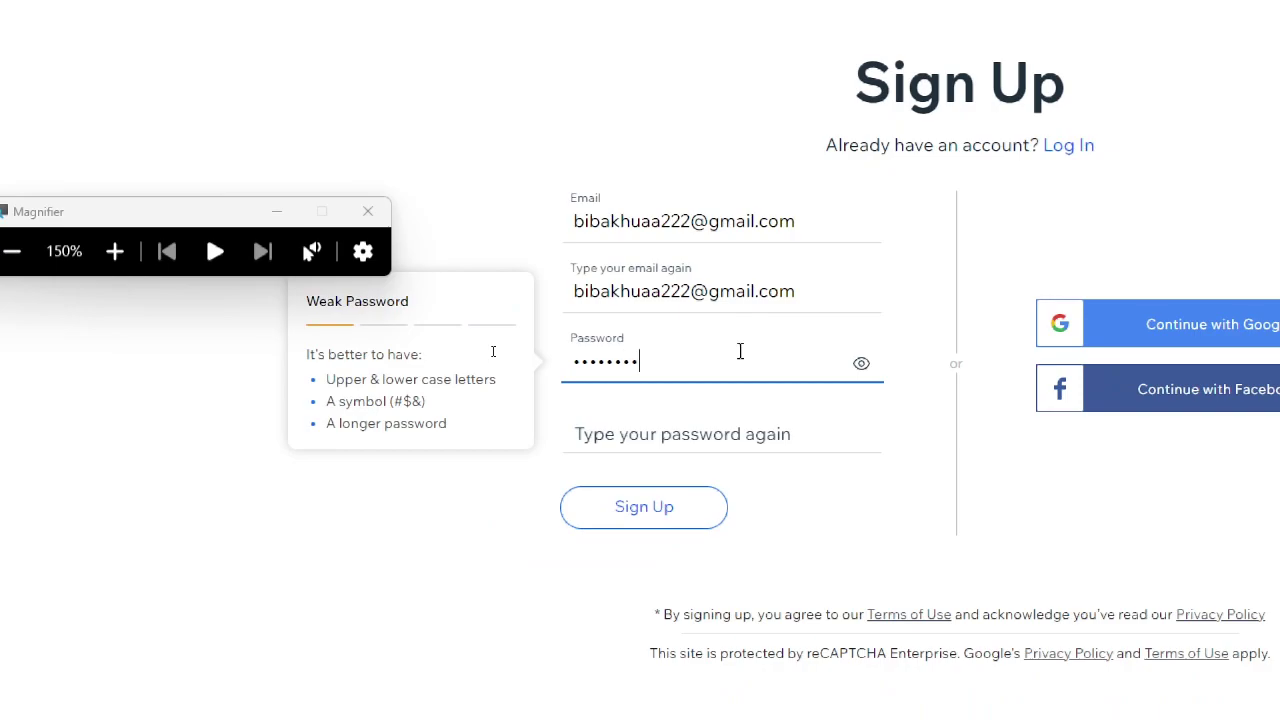
pyautogui.write('**')
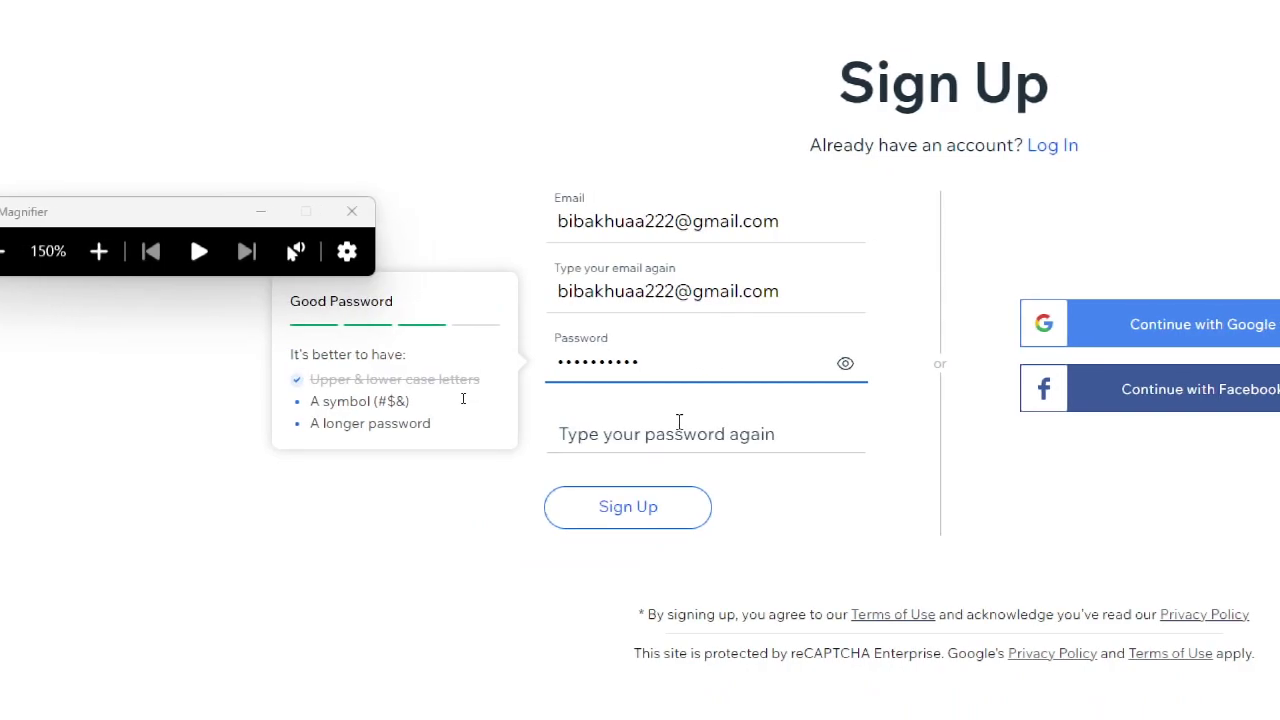
pyautogui.click(677, 434)
pyautogui.write('*****')
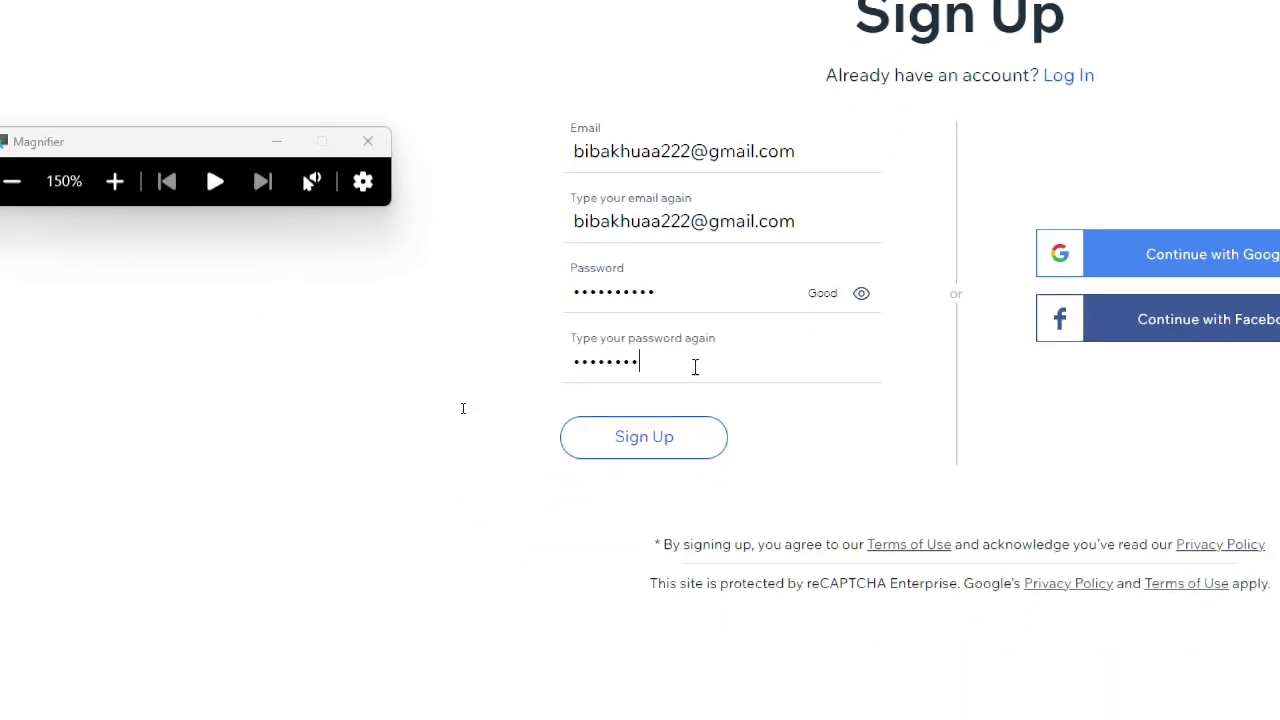
pyautogui.write('**')
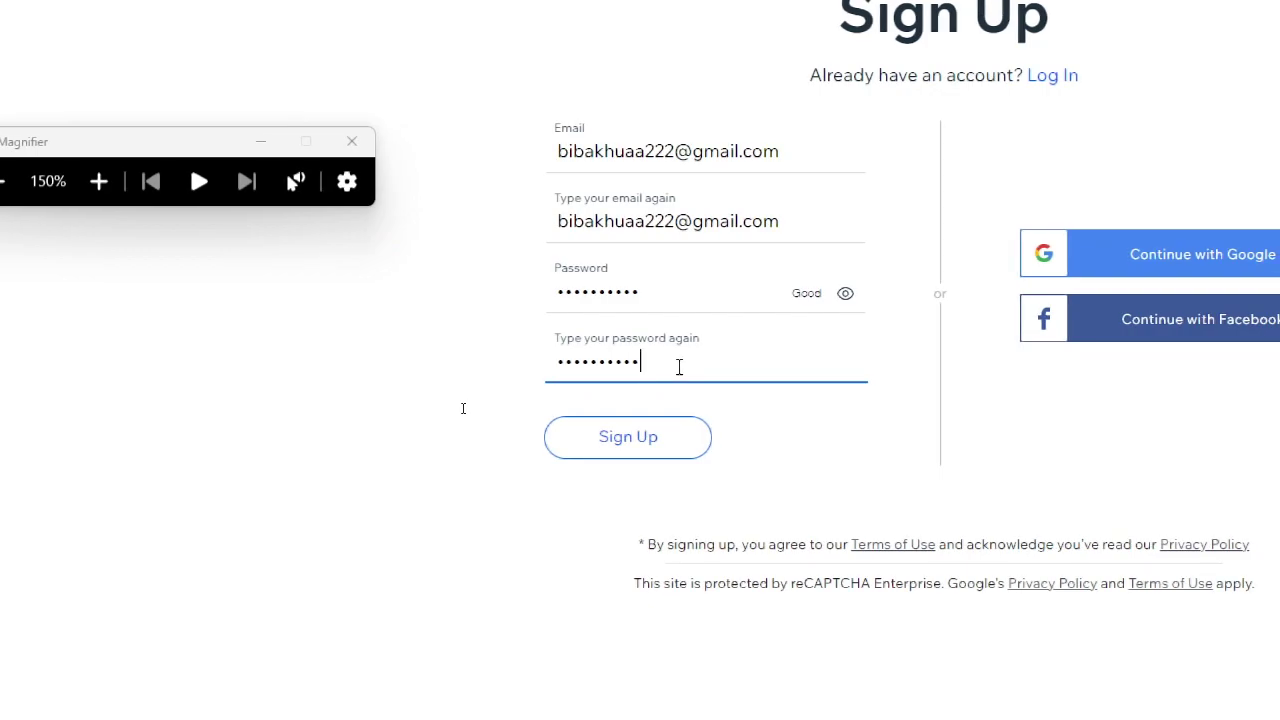
pyautogui.press('super+minus')
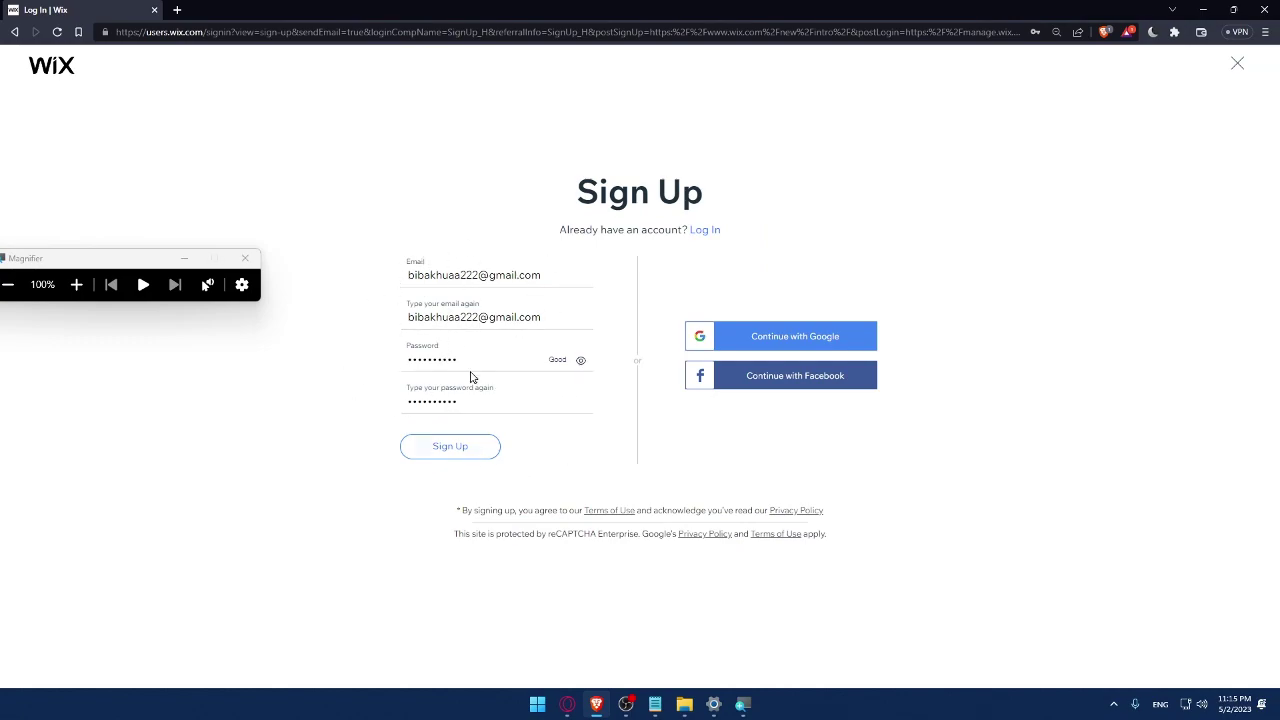
# Step: Sign up with Google, choosing the Google account in the sign-in popup
pyautogui.click(795, 347)
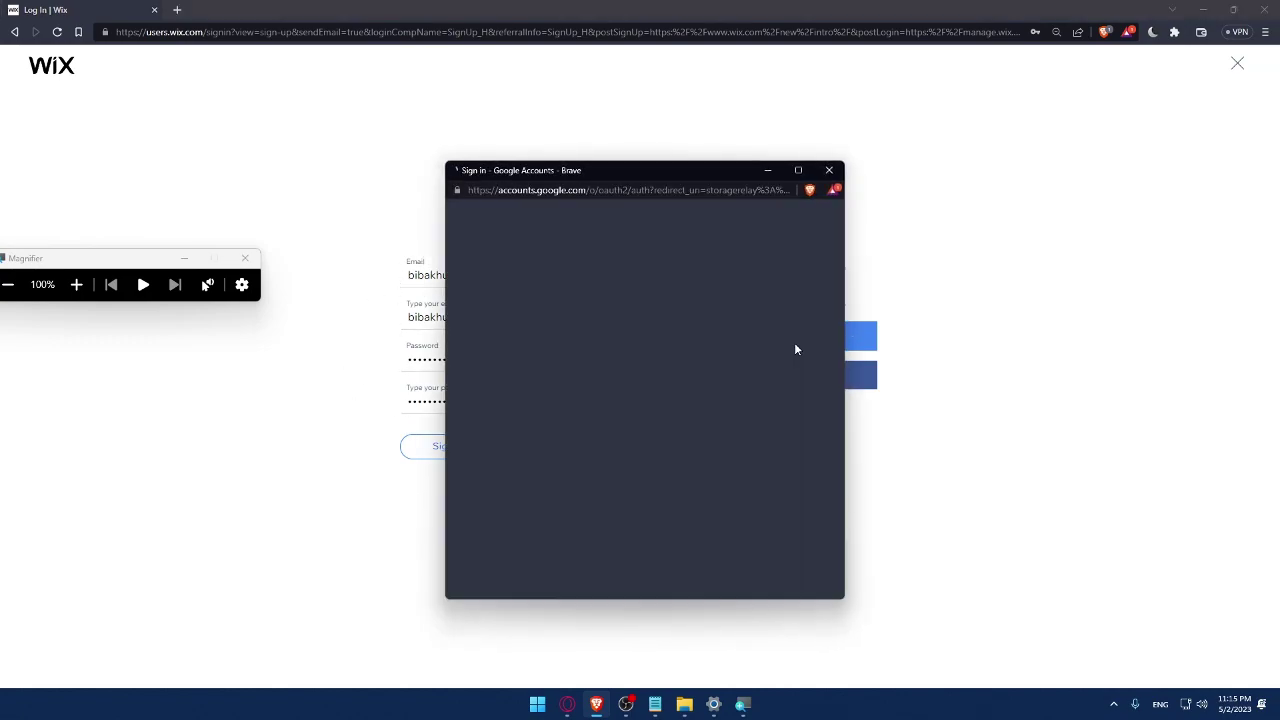
pyautogui.click(535, 405)
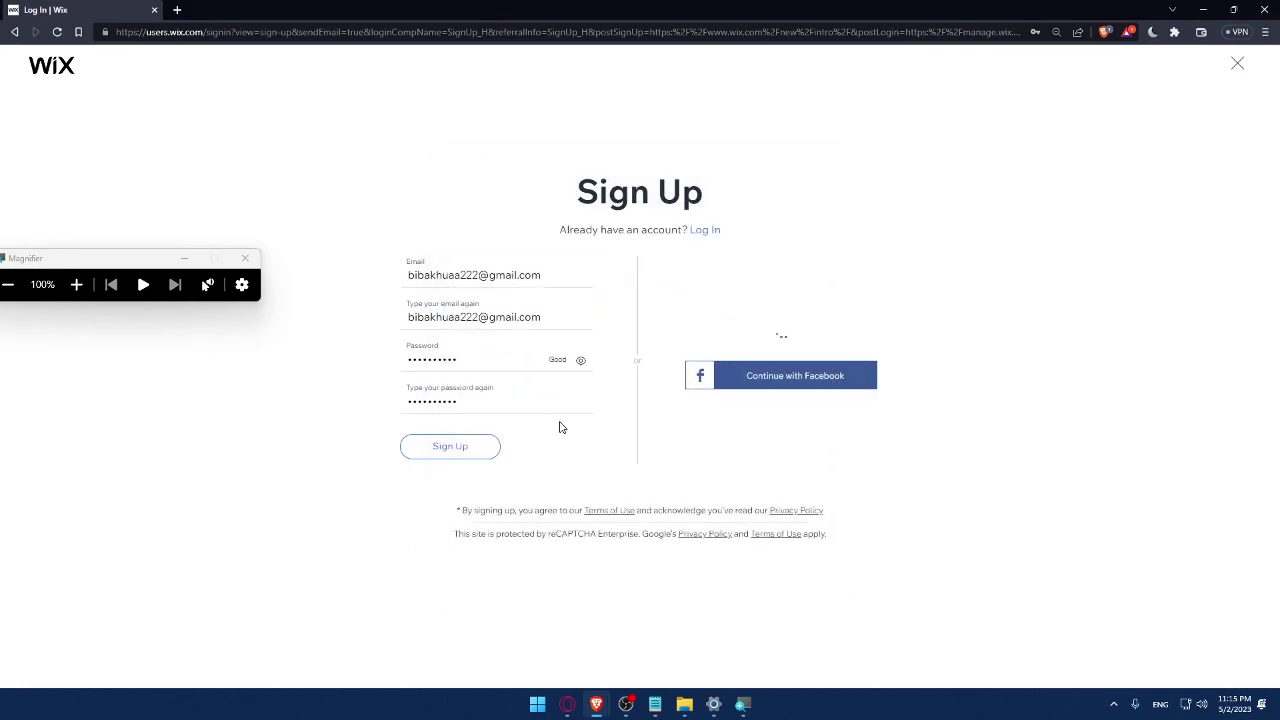
pyautogui.press('super+Escape')
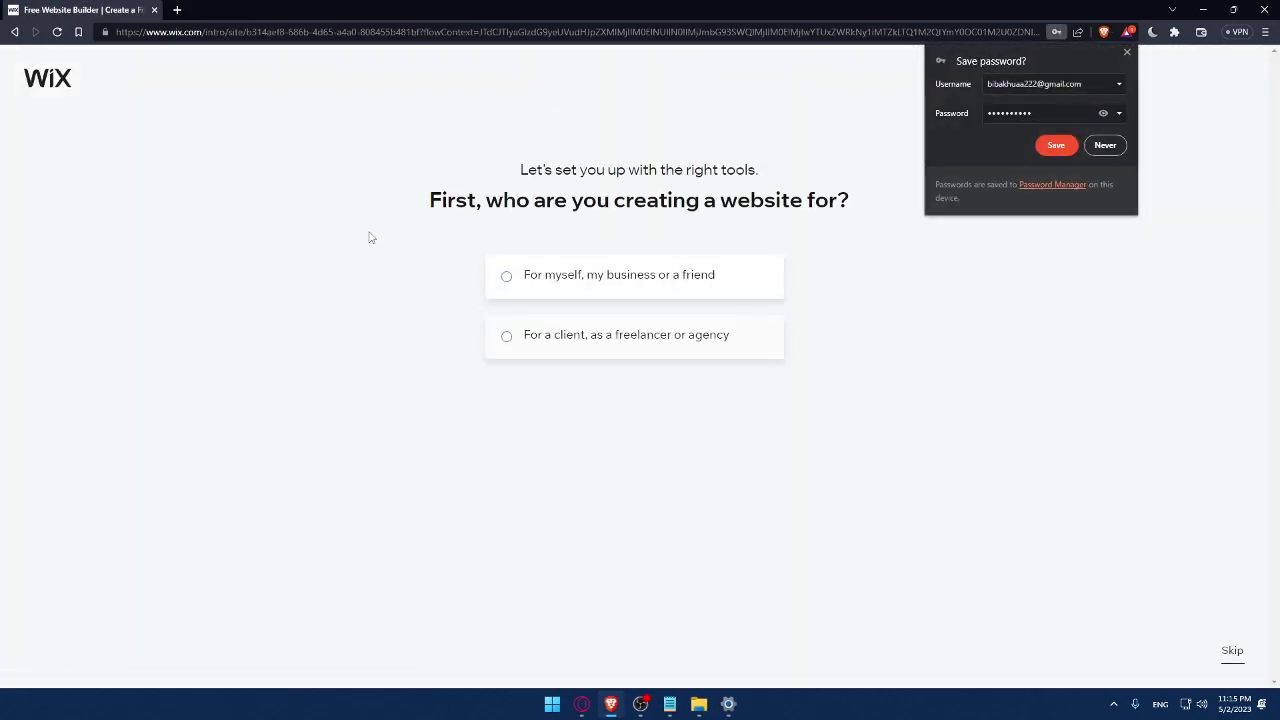
# Step: Dismiss the save-password prompt and say the site is for myself or my business
pyautogui.click(886, 221)
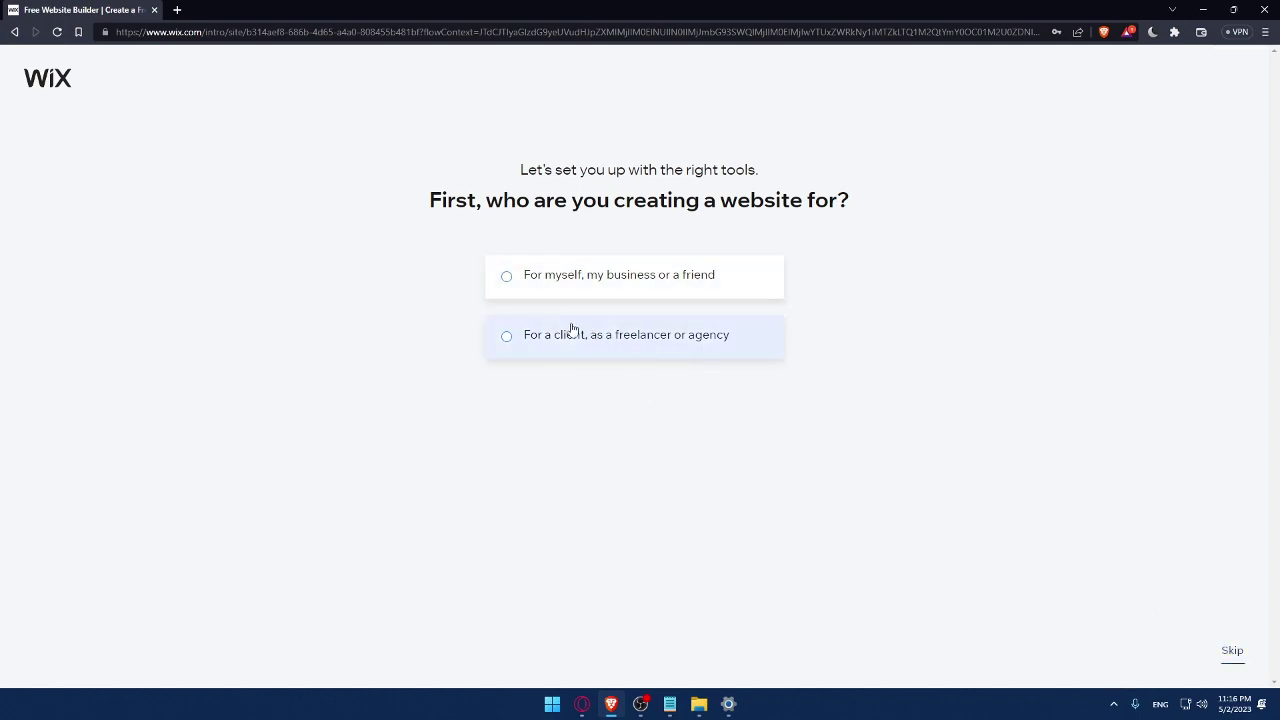
pyautogui.click(537, 294)
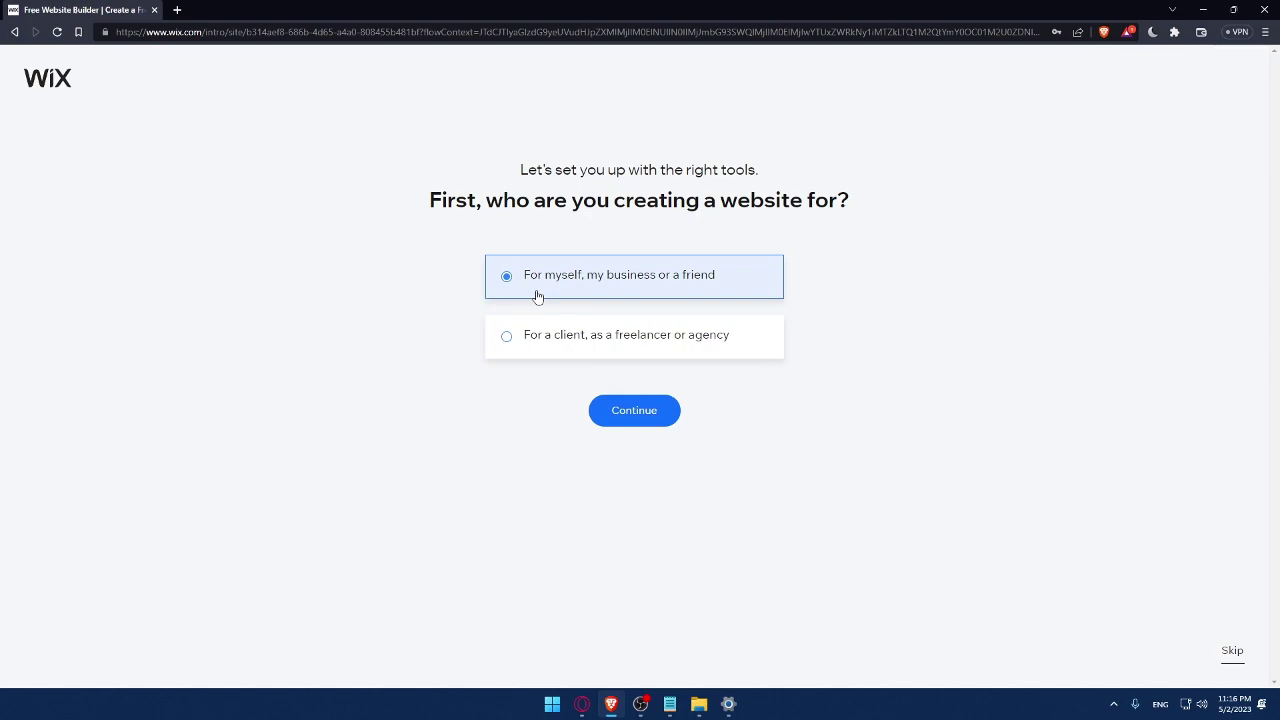
pyautogui.click(628, 411)
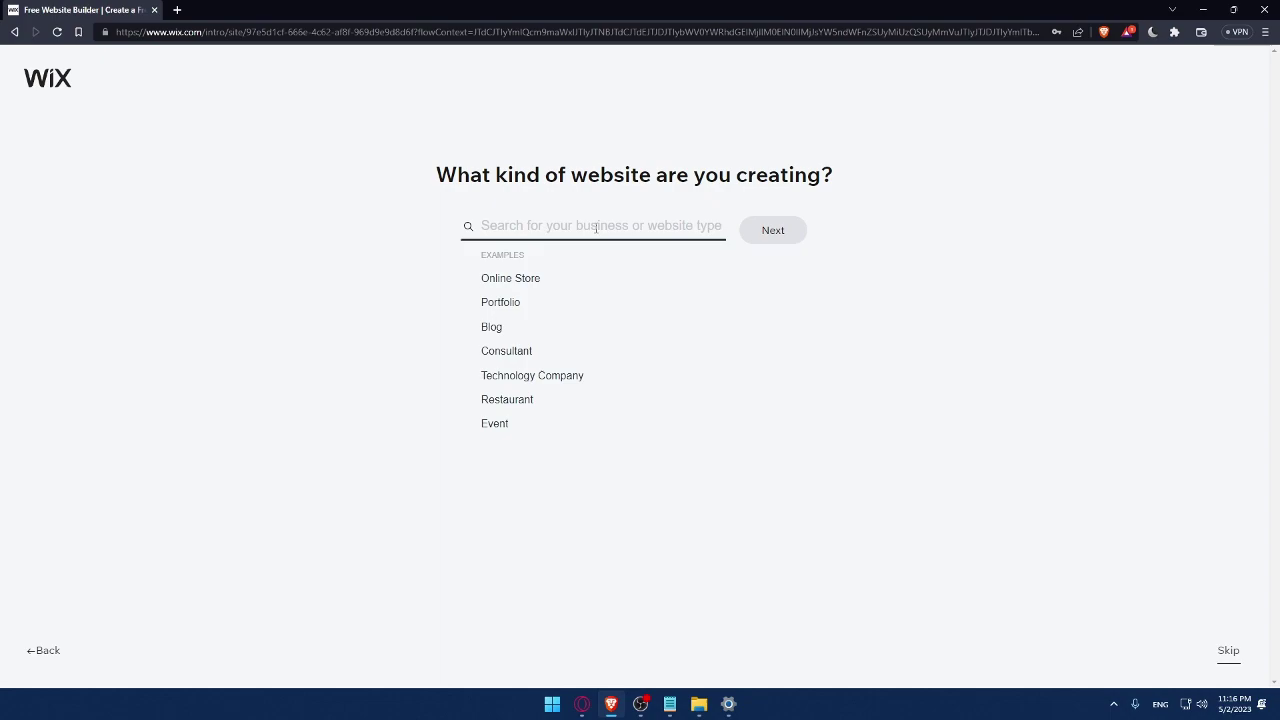
# Step: Choose Online Store as the website type and name the store MrOmix
pyautogui.click(500, 280)
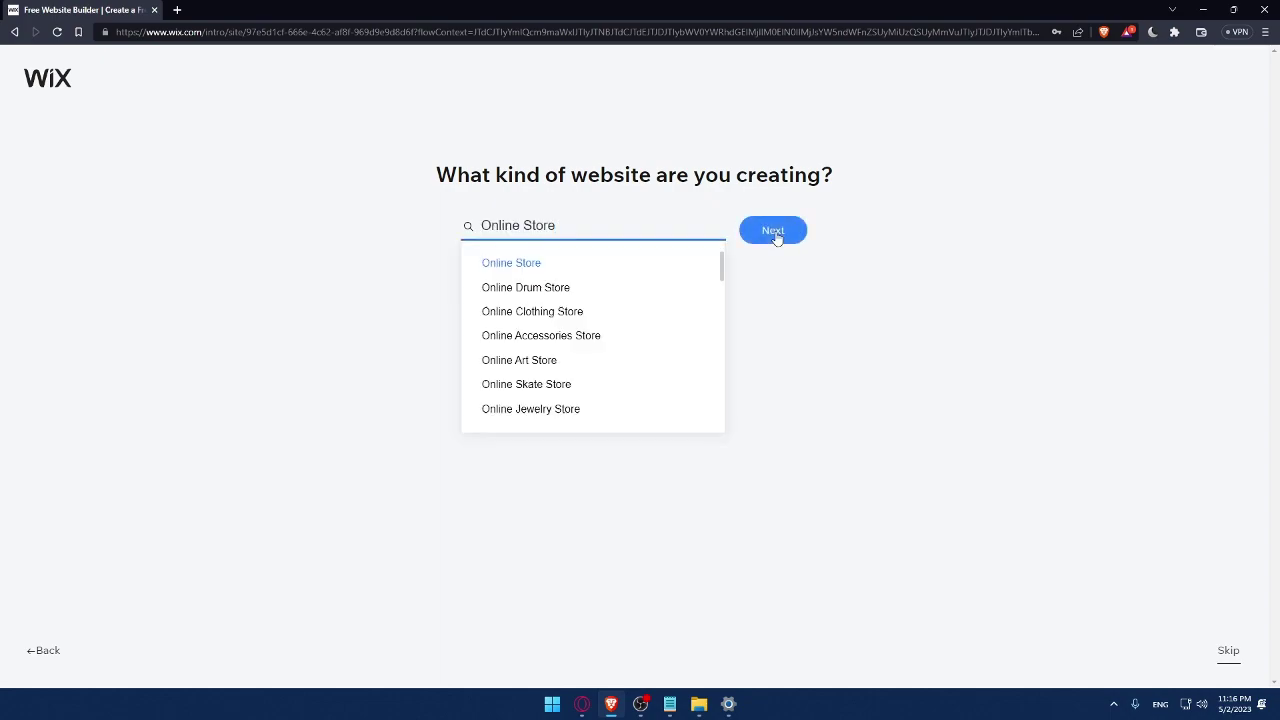
pyautogui.click(773, 232)
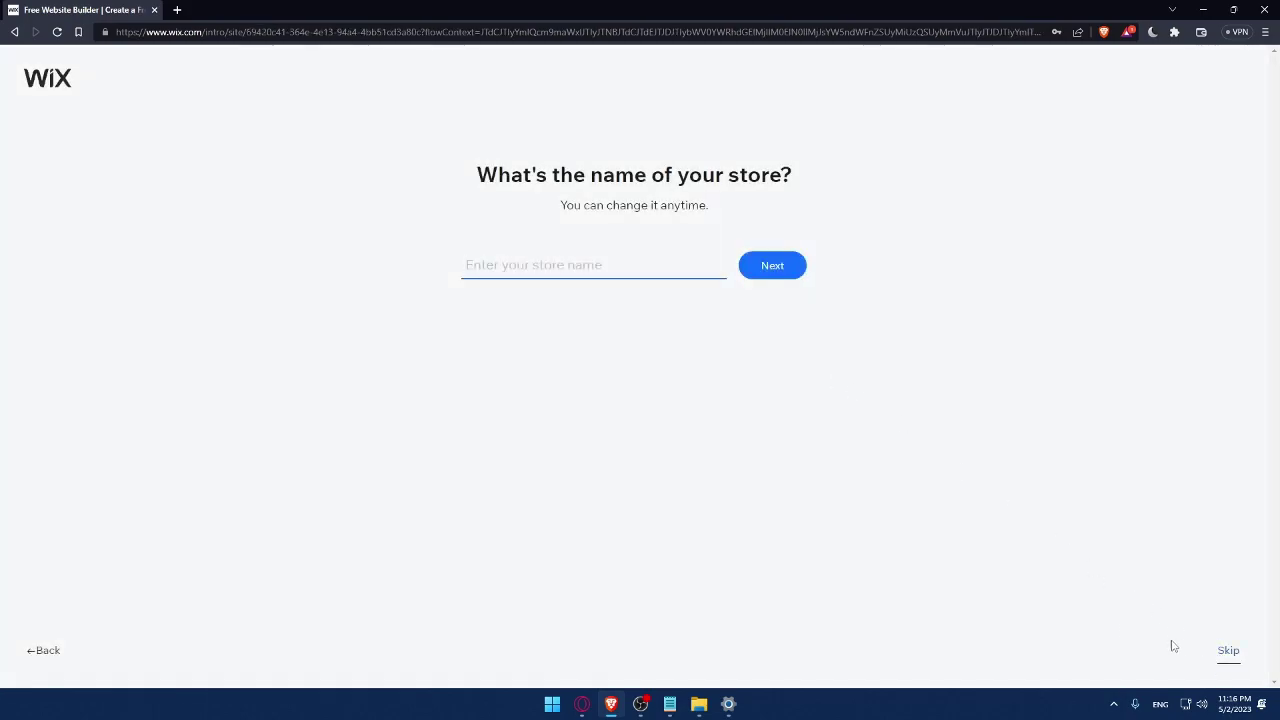
pyautogui.write('MrOmix')
pyautogui.click(786, 274)
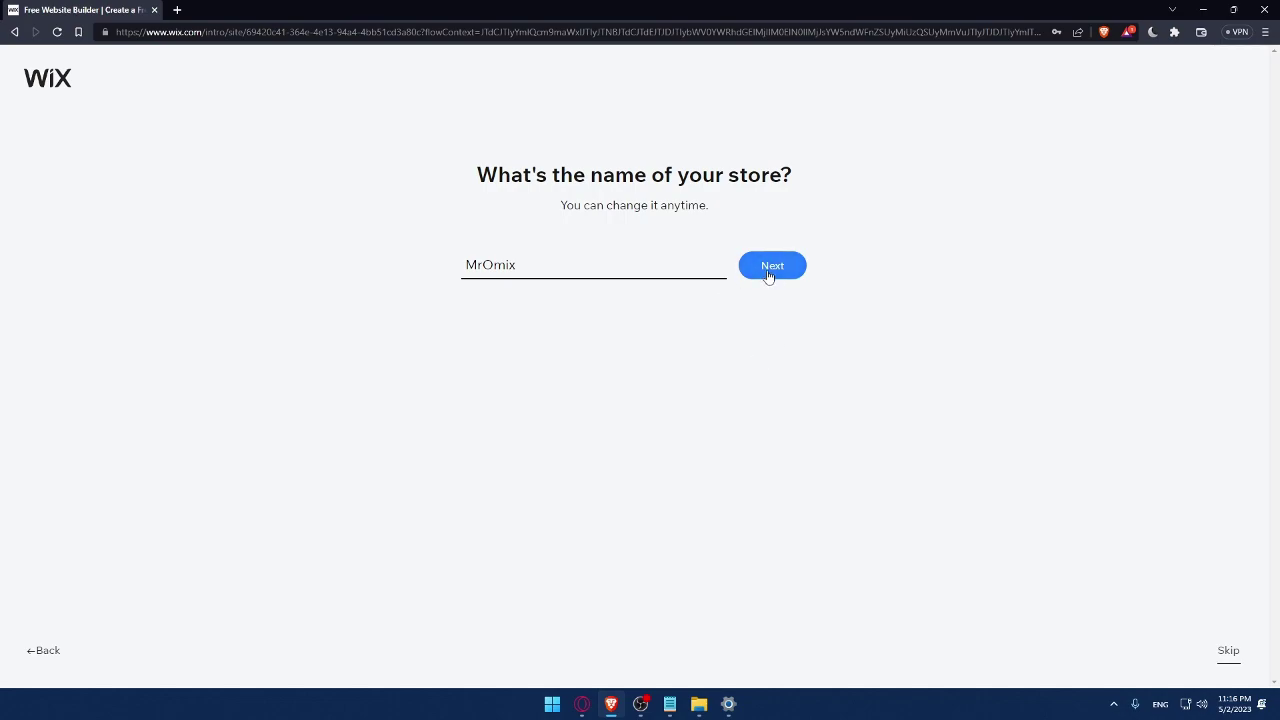
pyautogui.click(768, 276)
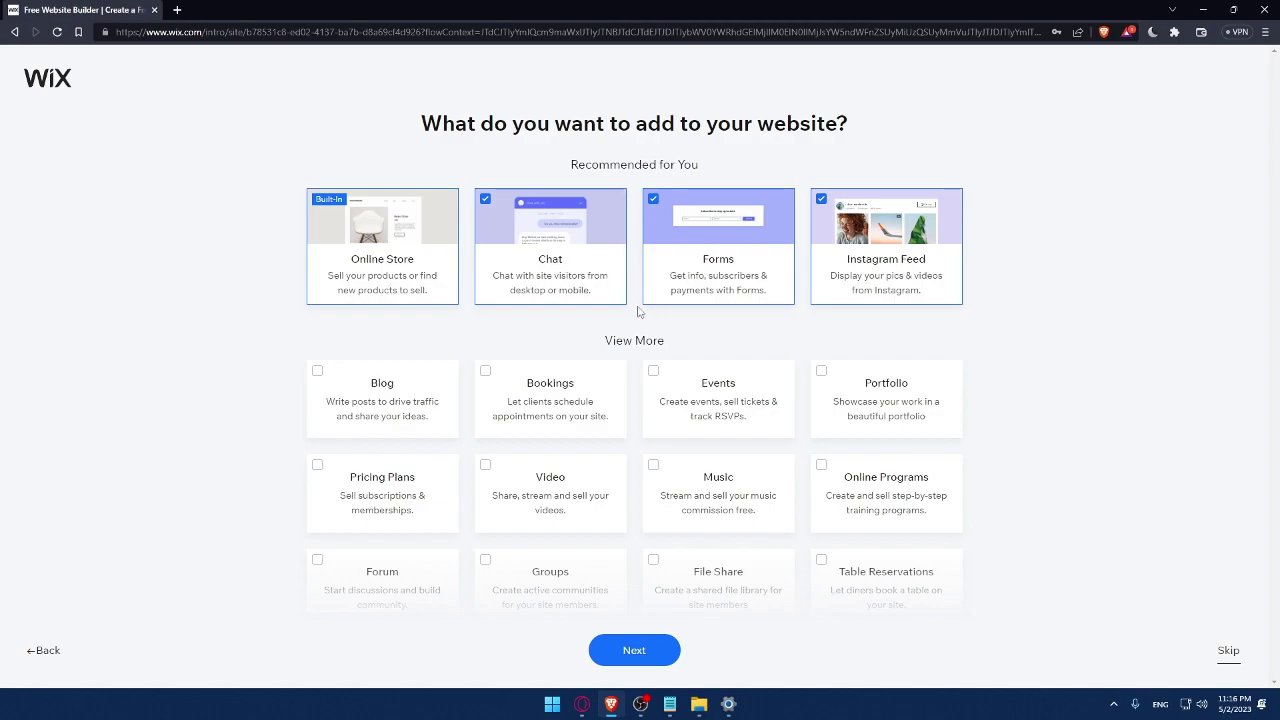
# Step: Tick Blog, Music and Video as extra site features and confirm
pyautogui.click(315, 385)
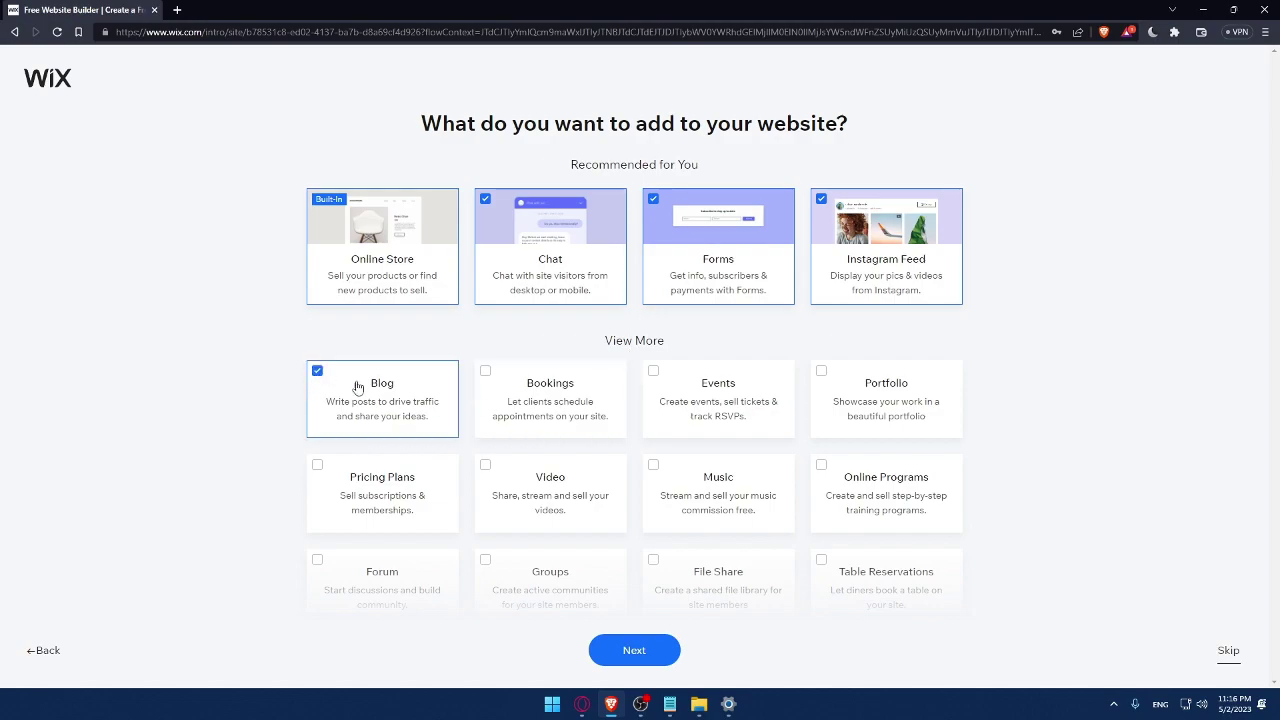
pyautogui.scroll(-1, 598, 490)
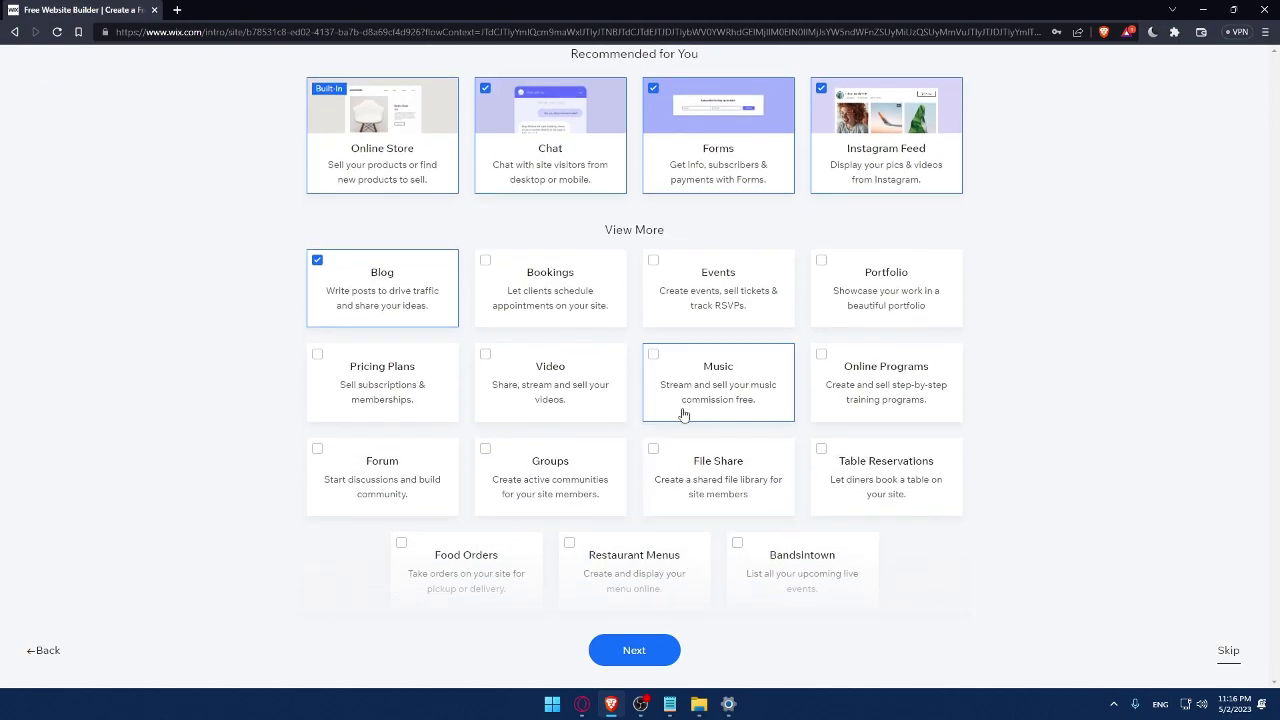
pyautogui.click(673, 372)
pyautogui.click(488, 369)
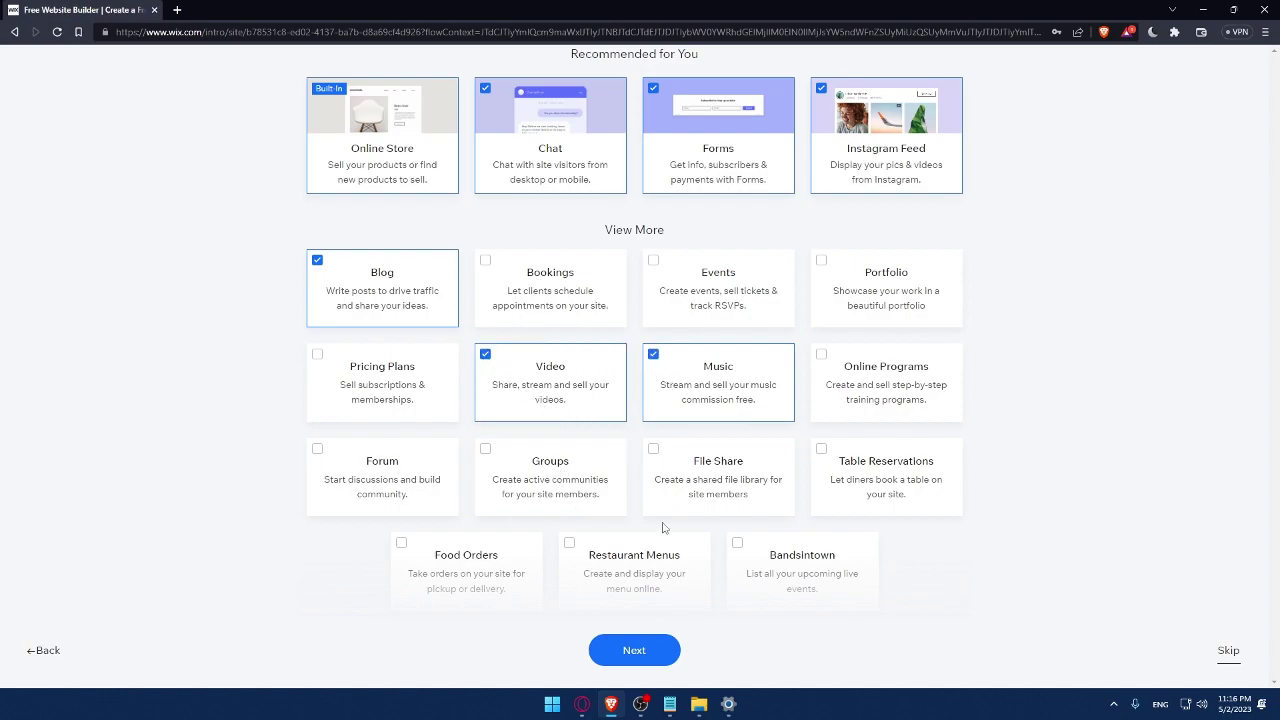
pyautogui.click(630, 649)
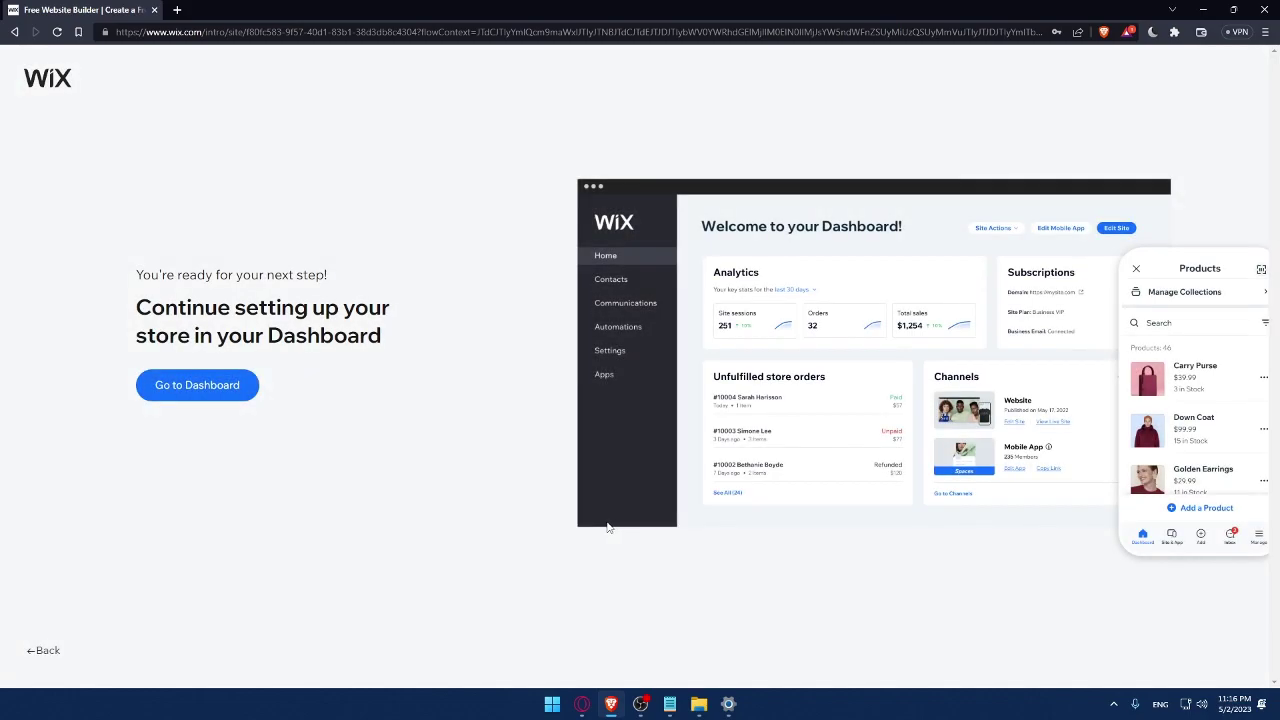
# Step: Go to the new store's Dashboard from the setup prompt
pyautogui.click(219, 393)
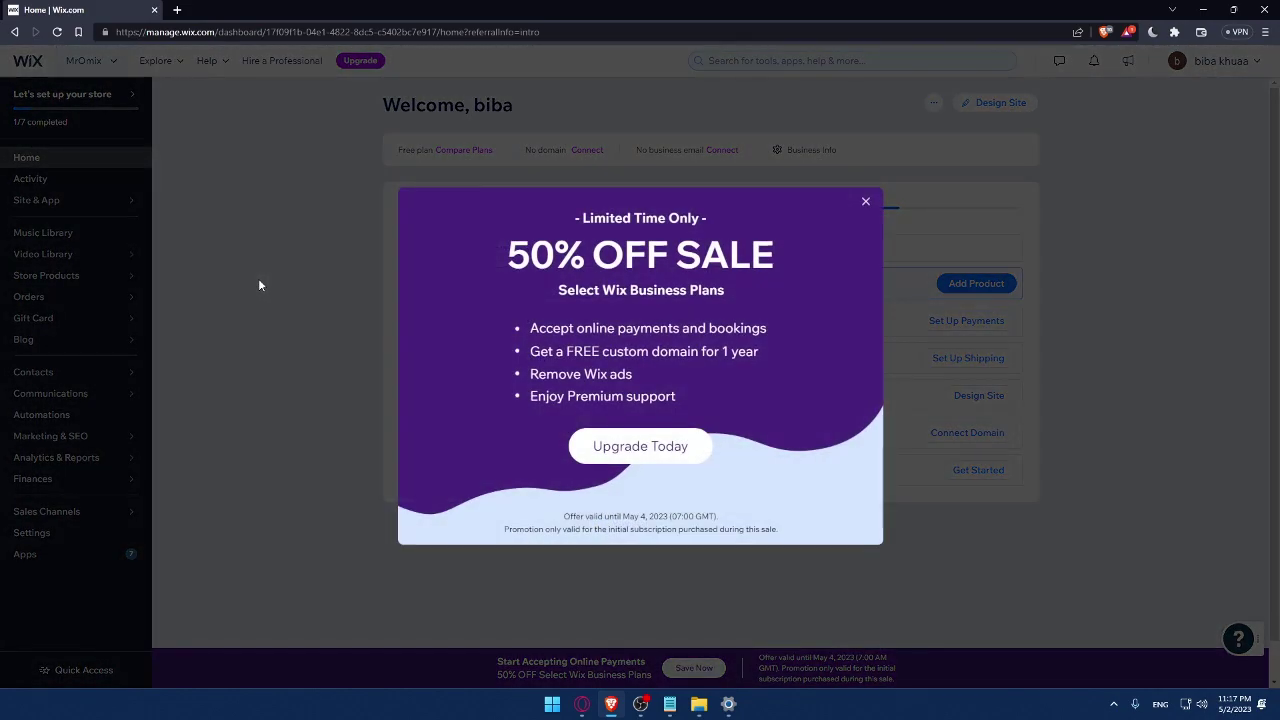
# Step: Close the 50% OFF sale popup on the Dashboard
pyautogui.click(866, 202)
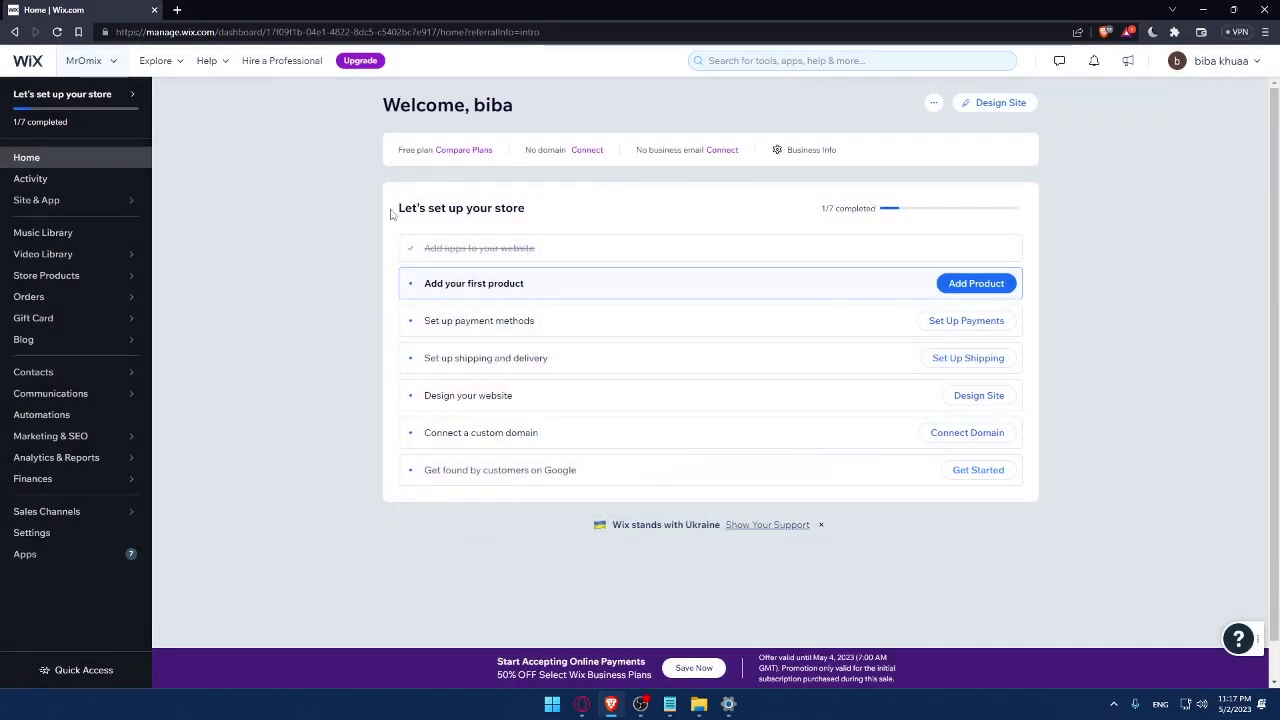
pyautogui.moveTo(391, 215); pyautogui.dragTo(528, 209)
pyautogui.click(590, 211)
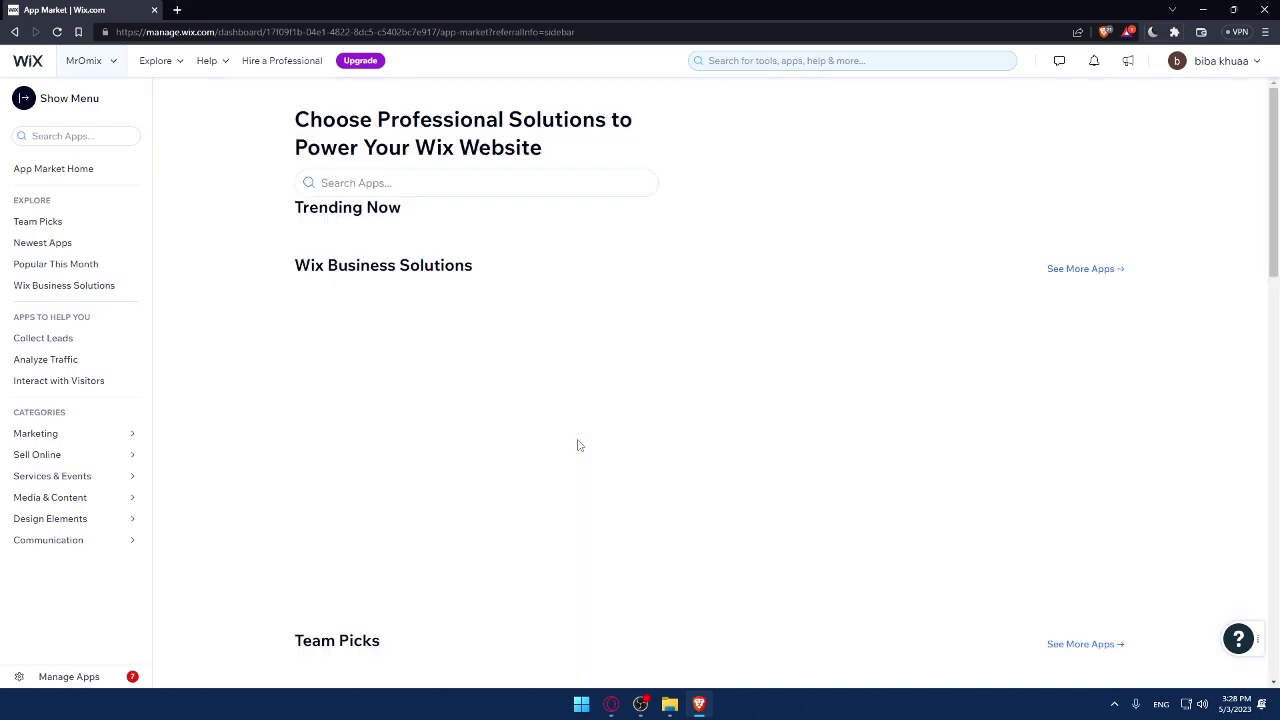
# Step: Search the App Market for 'live chat' and browse the 38 results
pyautogui.click(419, 189)
pyautogui.write('l')
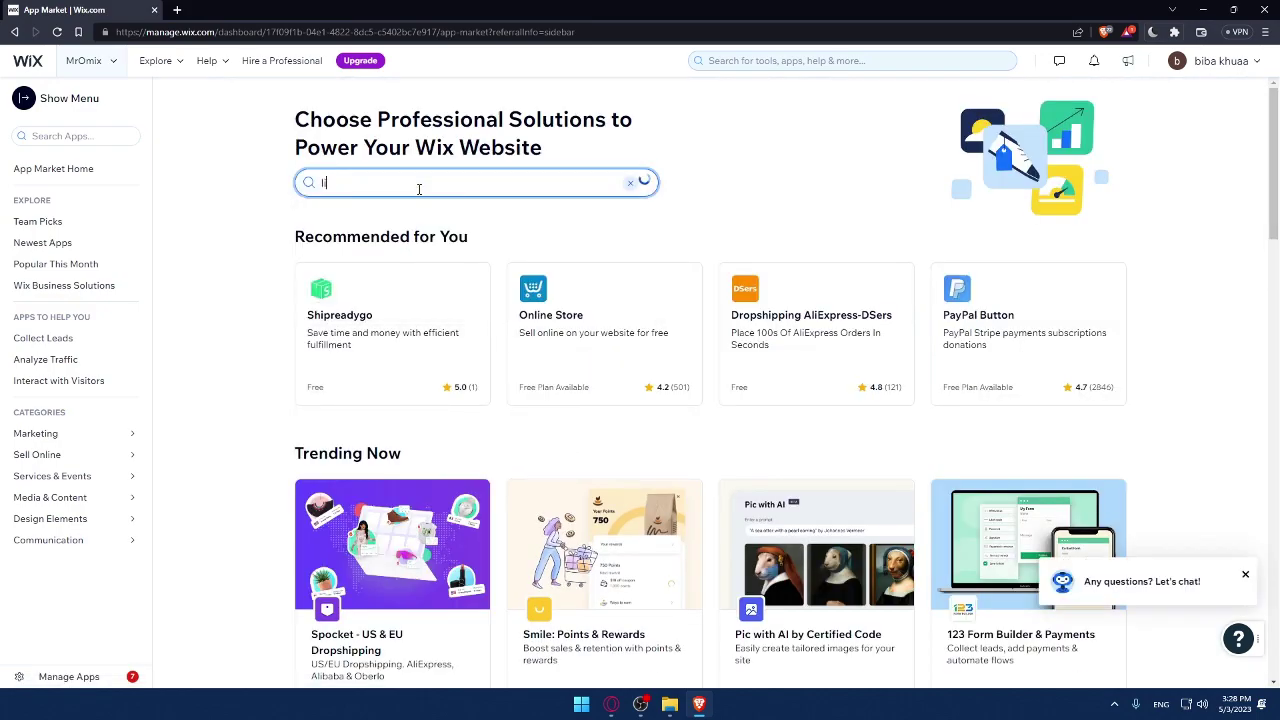
pyautogui.write('ive chat')
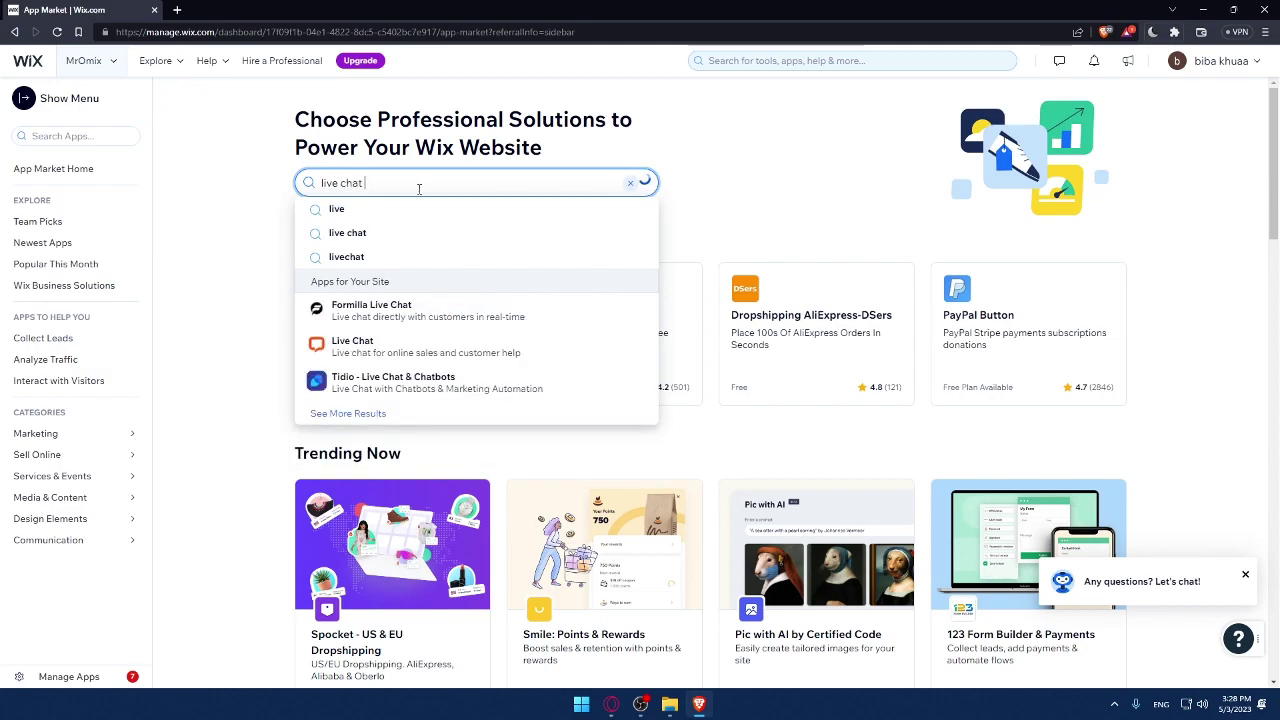
pyautogui.press('Return')
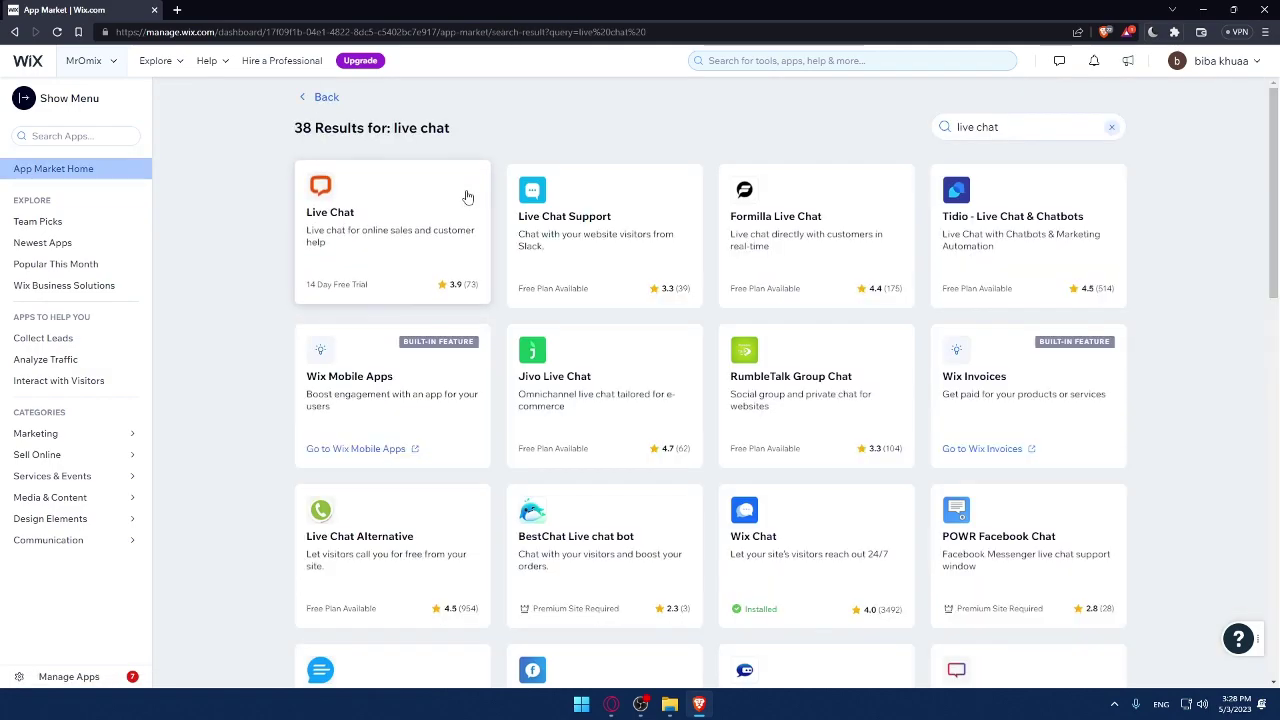
pyautogui.scroll(-5, 784, 368)
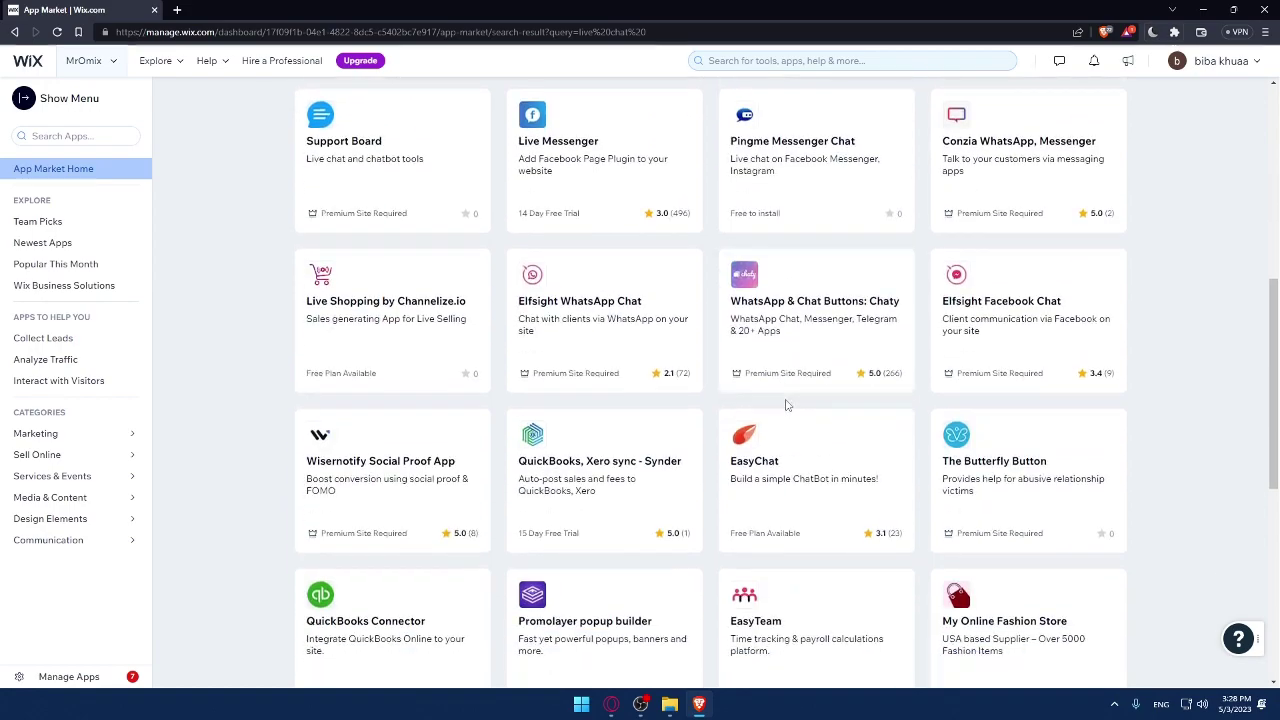
pyautogui.scroll(5, 784, 368)
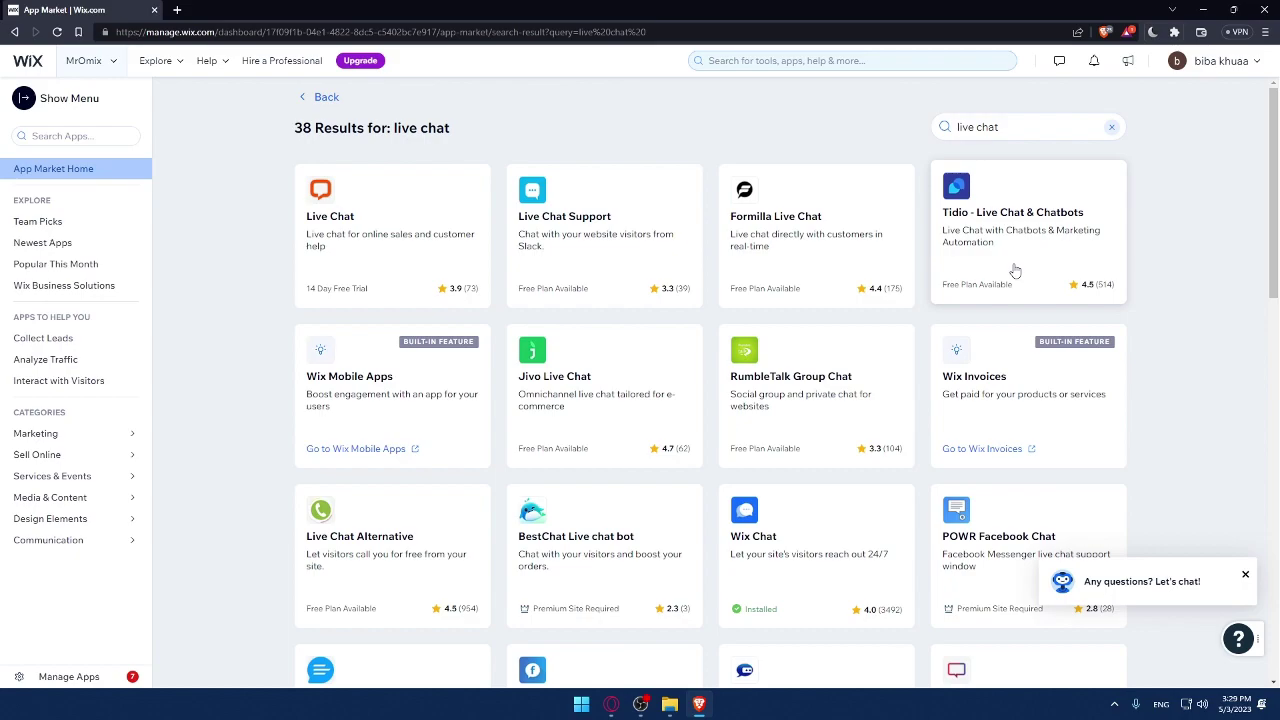
pyautogui.click(1015, 270)
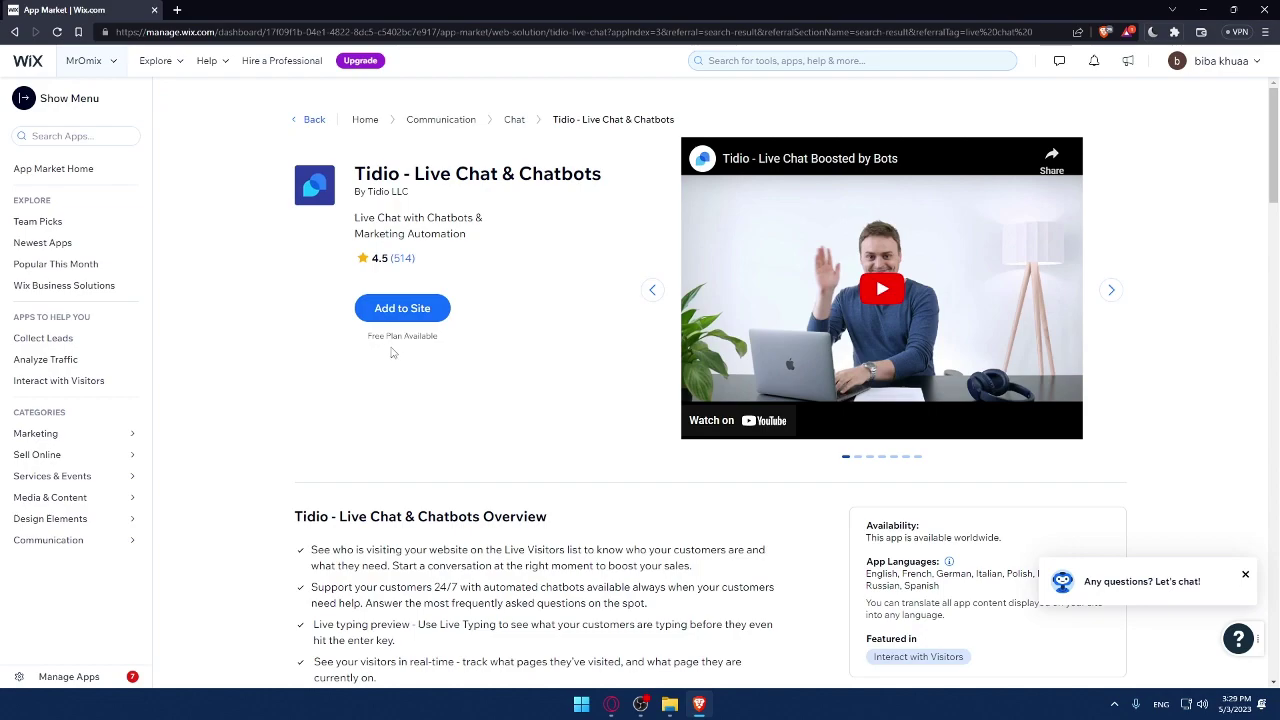
pyautogui.scroll(-1, 405, 349)
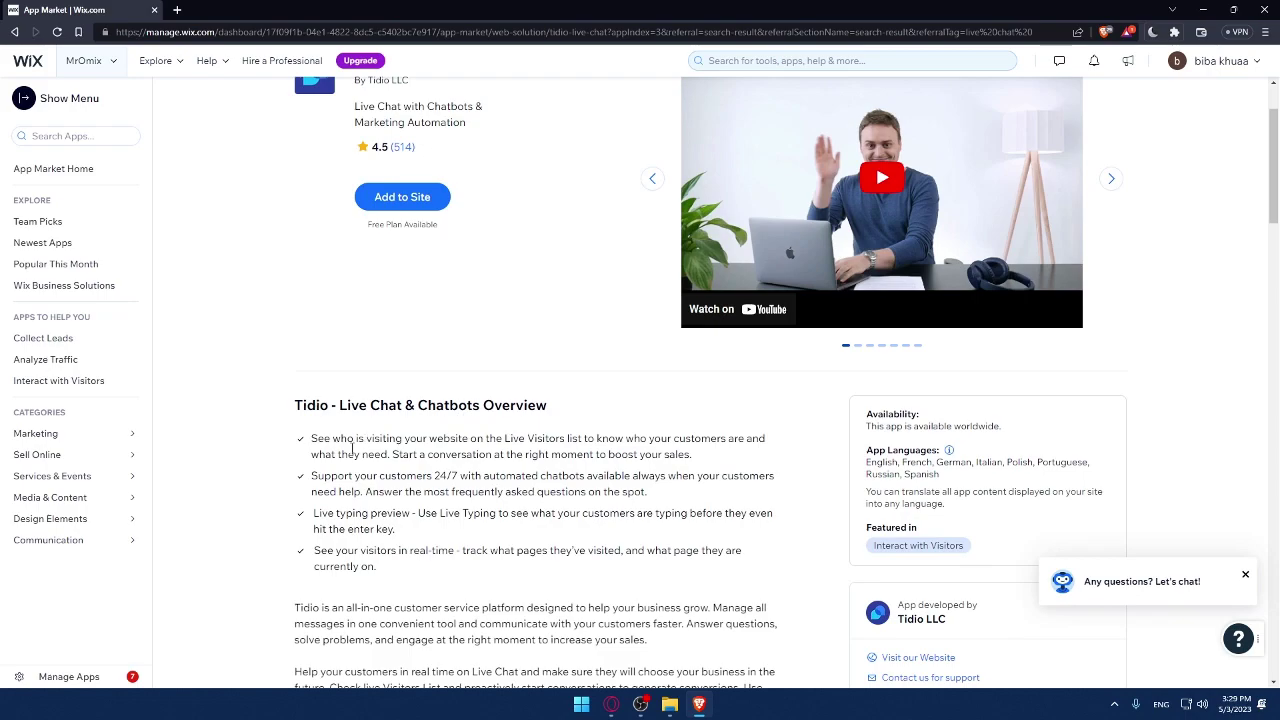
pyautogui.scroll(-1, 352, 450)
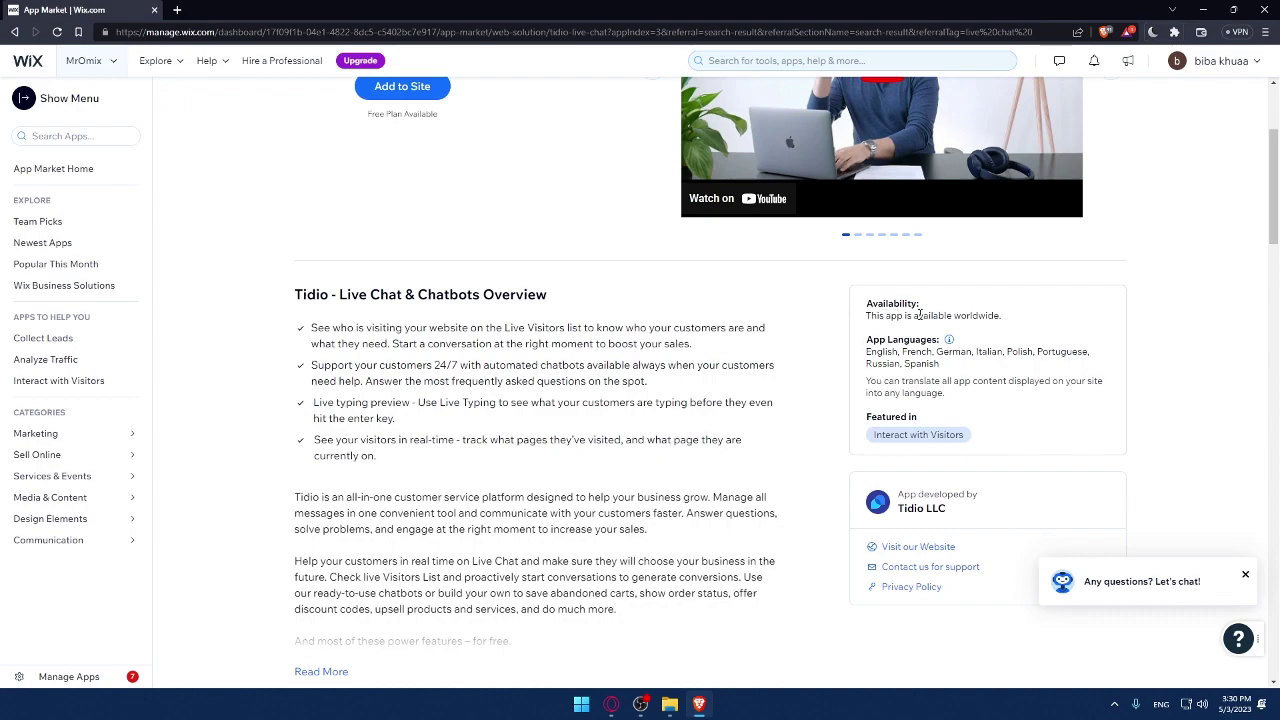
pyautogui.moveTo(1002, 316); pyautogui.dragTo(866, 316)
pyautogui.click(1047, 322)
pyautogui.scroll(-3, 932, 394)
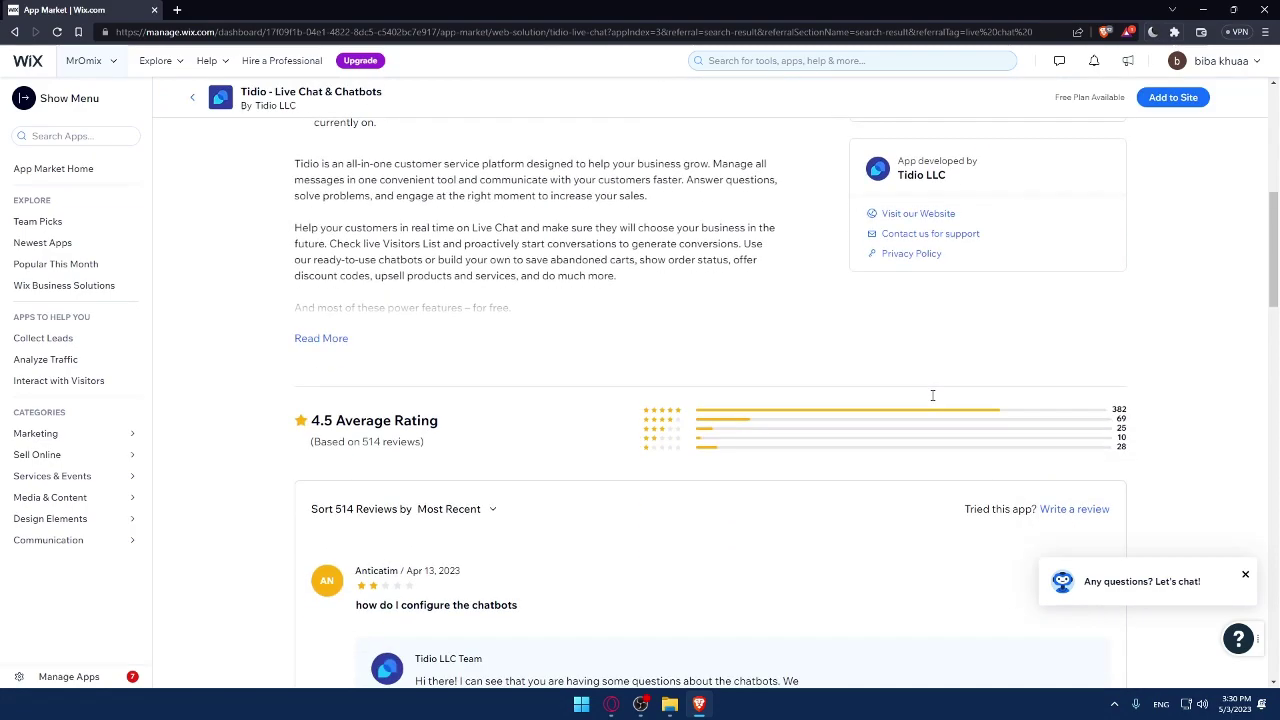
pyautogui.scroll(2, 931, 397)
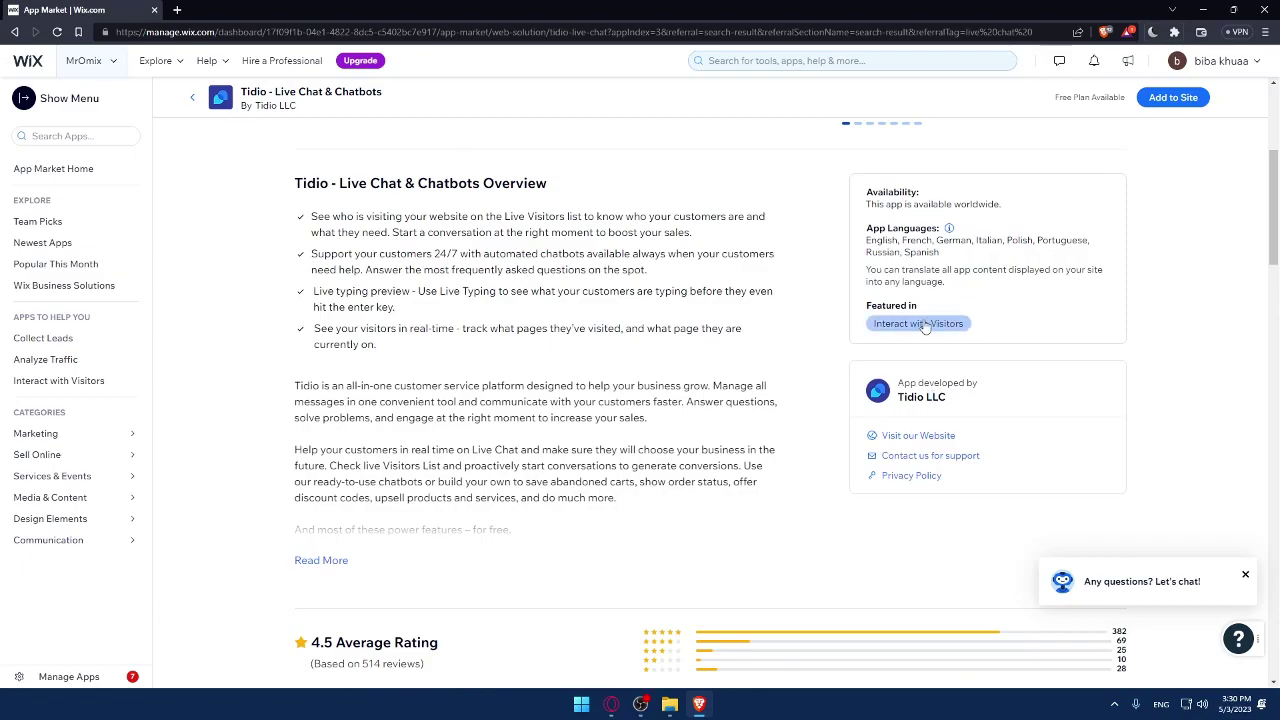
pyautogui.scroll(-1, 817, 358)
pyautogui.click(312, 450)
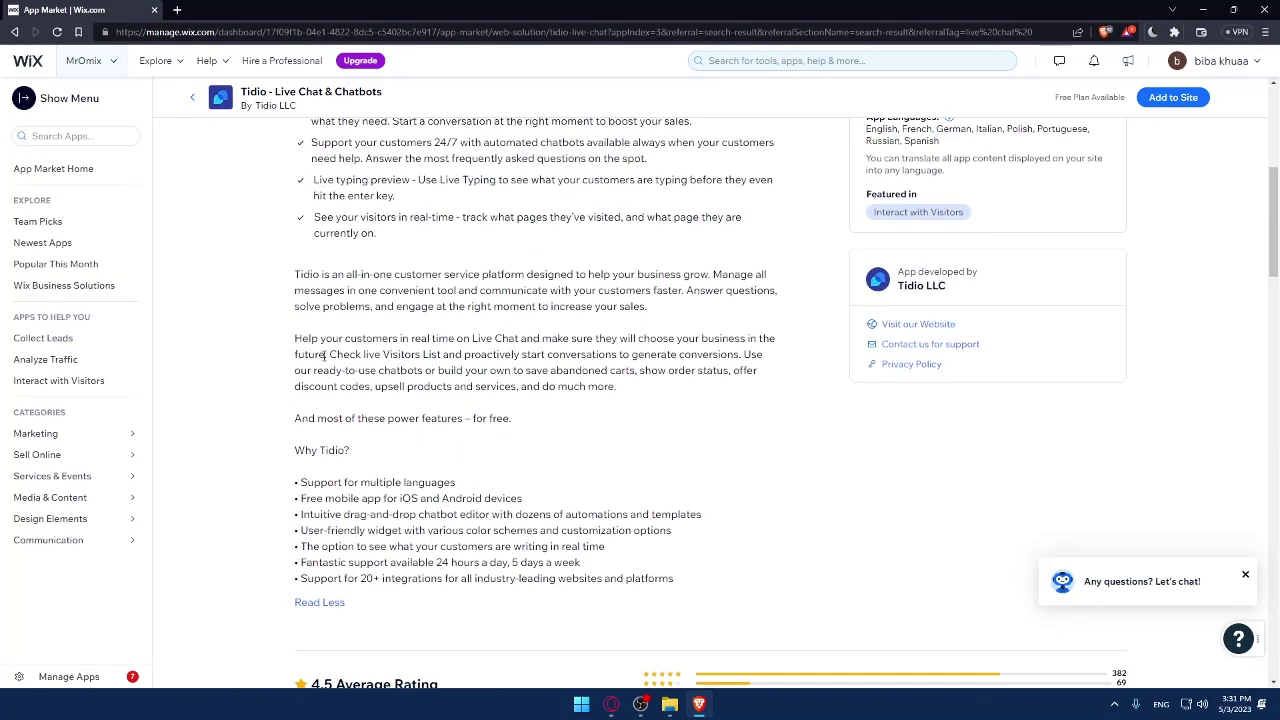
pyautogui.moveTo(291, 273); pyautogui.dragTo(705, 585)
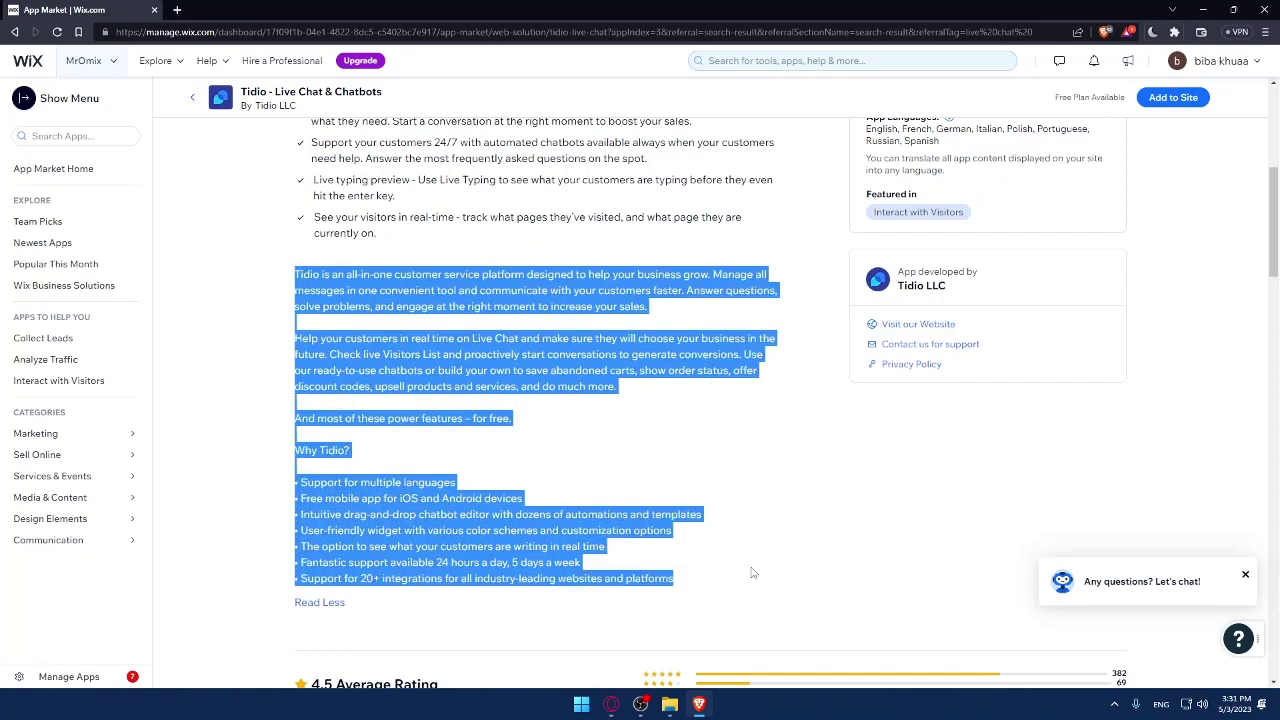
pyautogui.click(752, 570)
pyautogui.scroll(3, 750, 568)
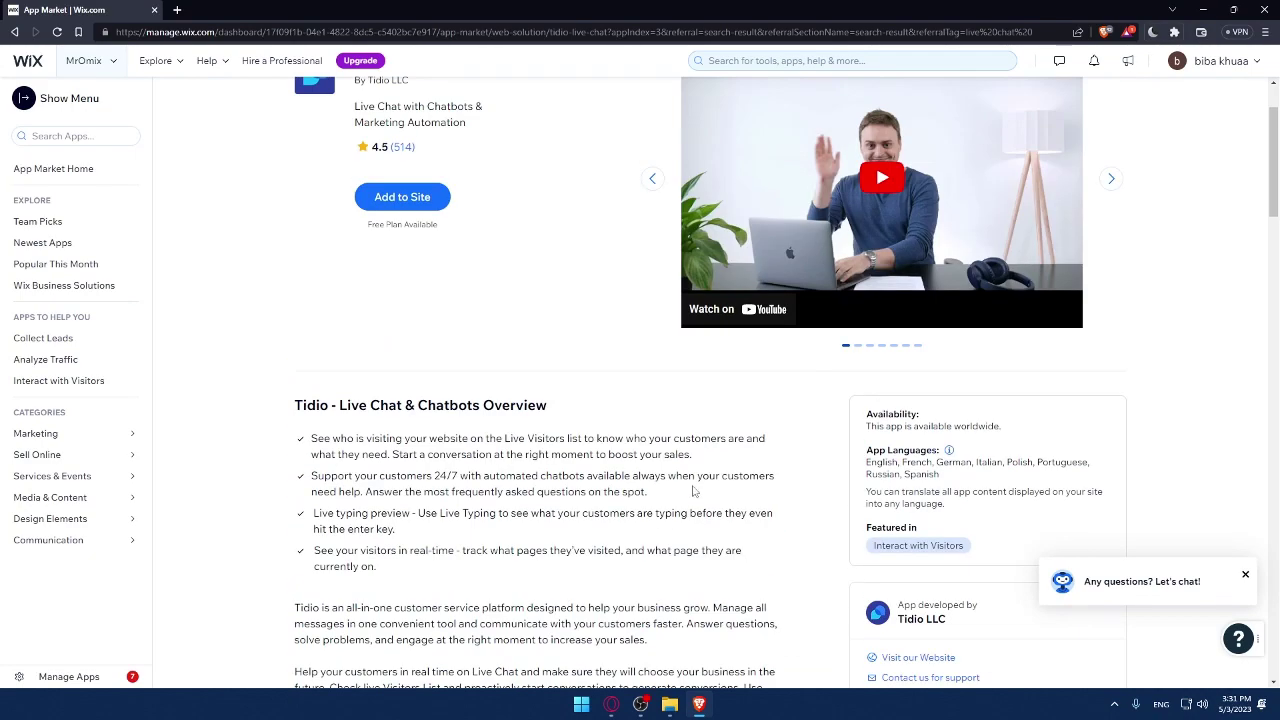
pyautogui.scroll(1, 695, 490)
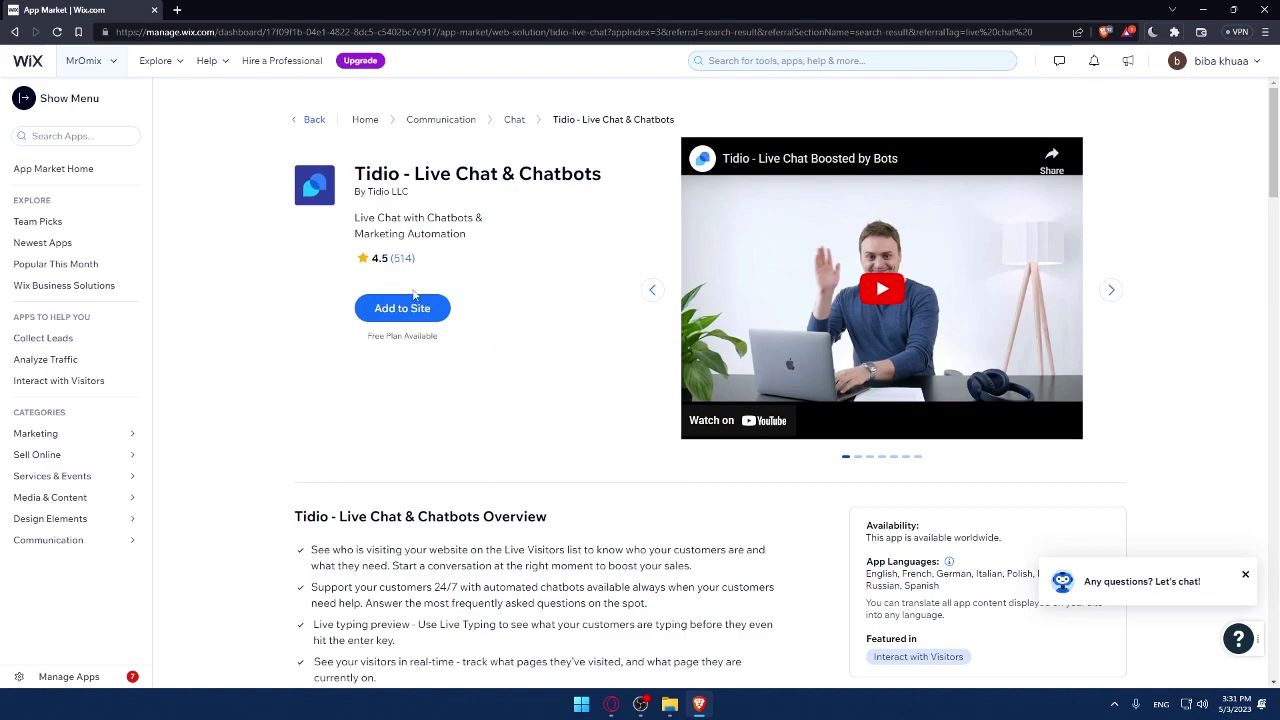
pyautogui.hotkey('alt', 'Left')
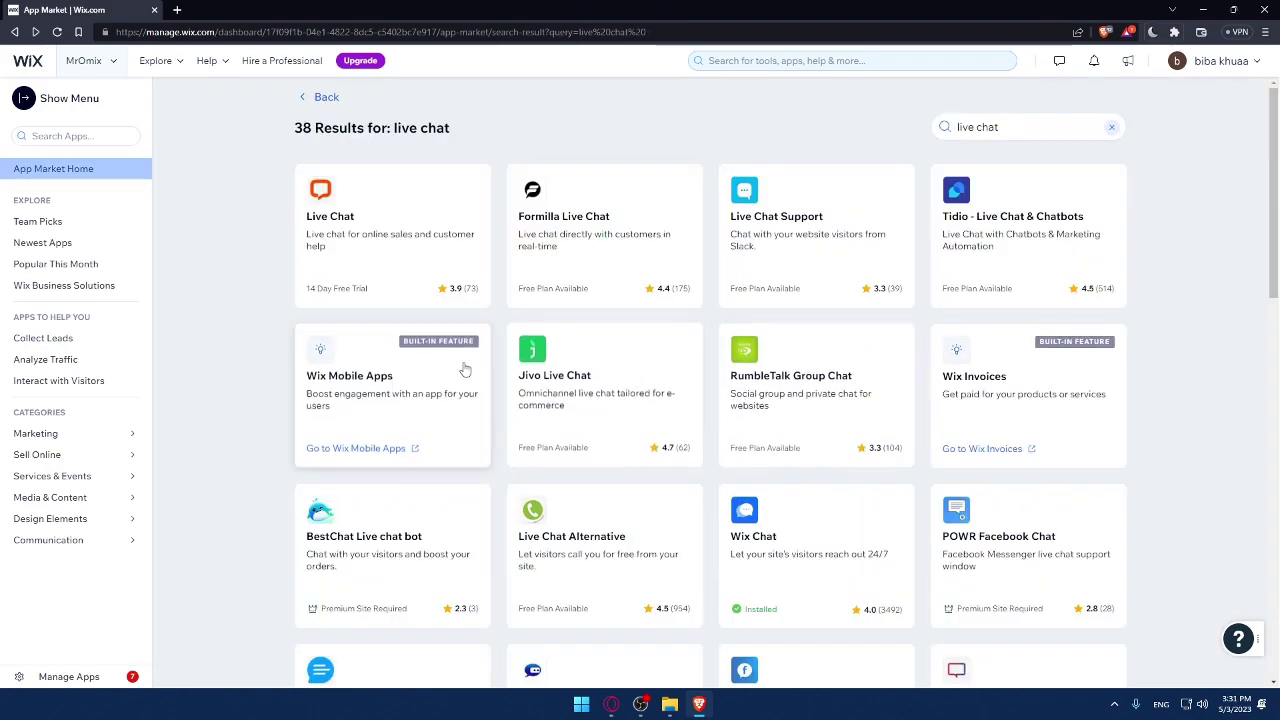
# Step: Add the Tidio - Live Chat & Chatbots app to the site, agreeing to its permissions
pyautogui.click(1059, 208)
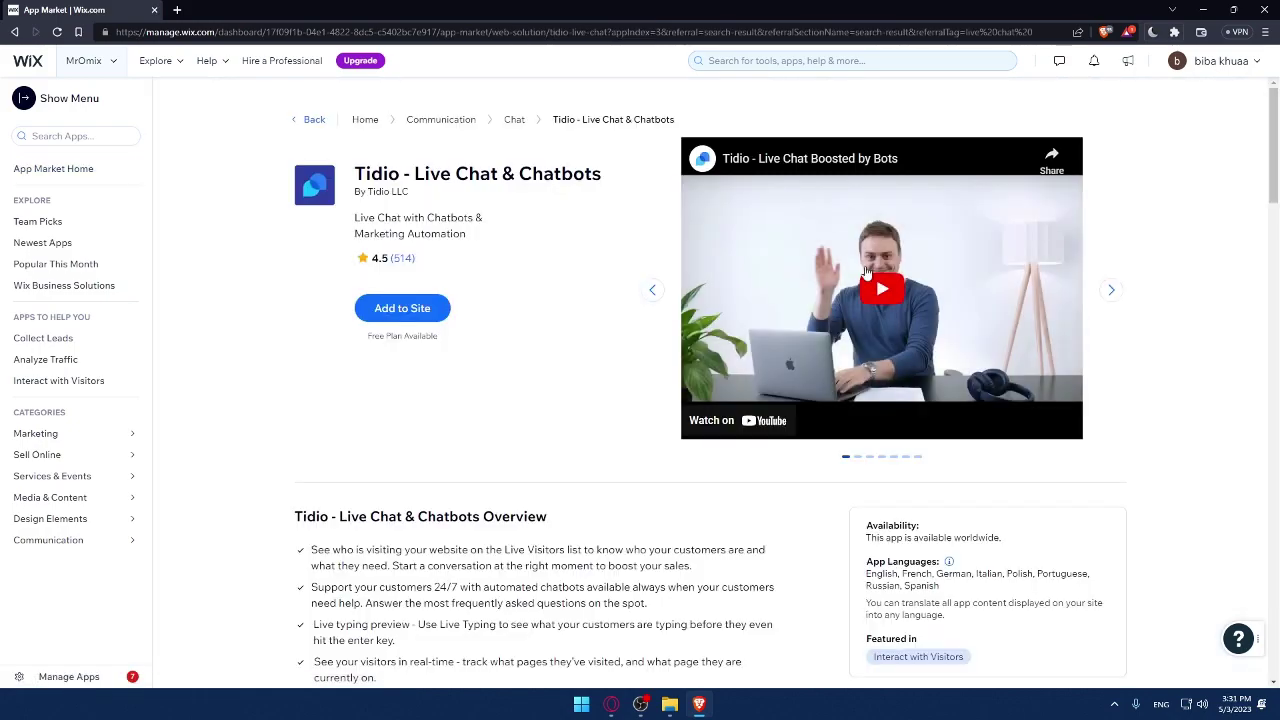
pyautogui.click(401, 312)
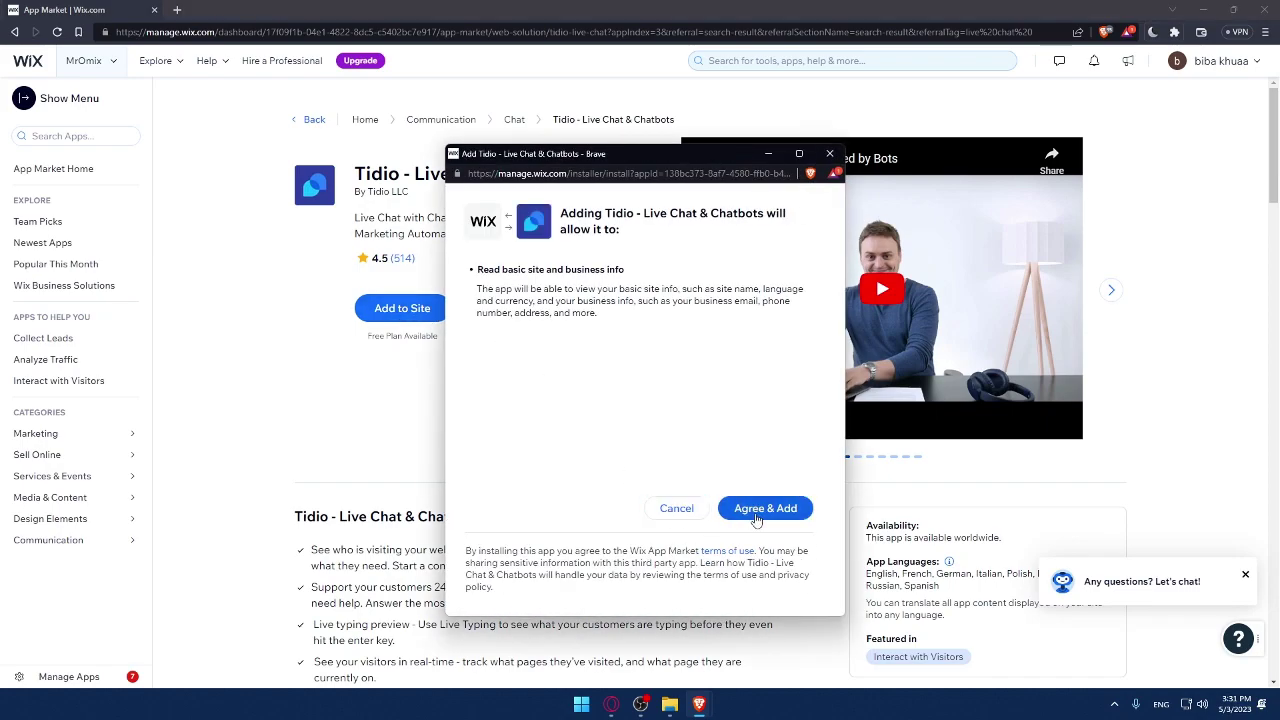
pyautogui.click(762, 508)
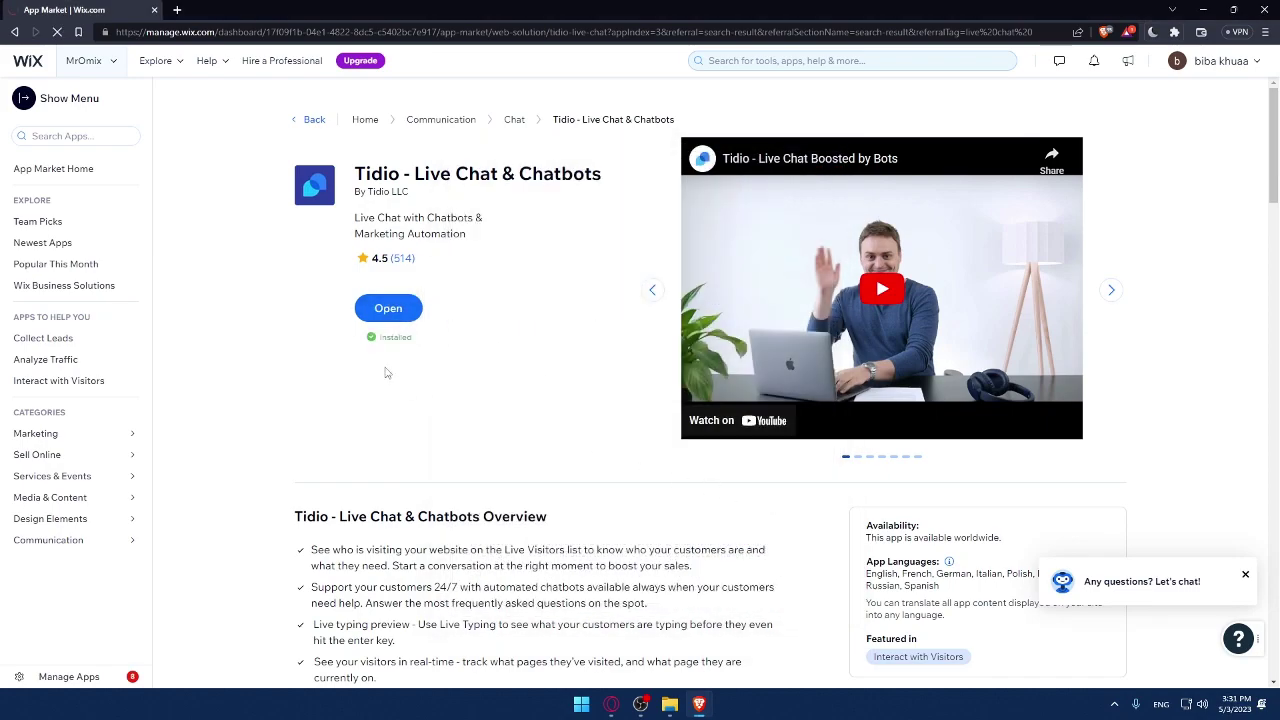